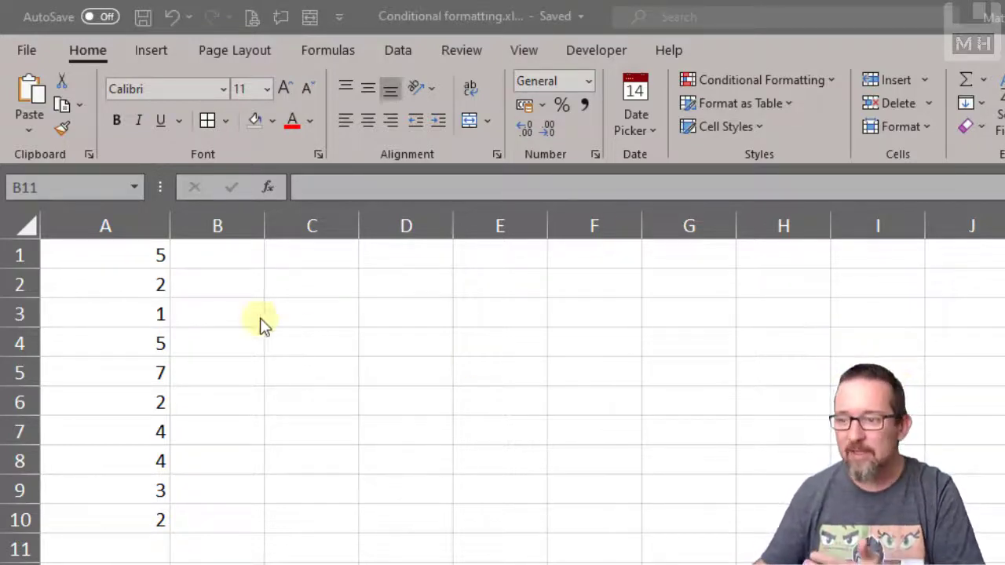
# Select the ten numbers in A1:A10 and bring up Conditional Formatting's Highlight Cells Rules.
pyautogui.click(102, 252)
pyautogui.moveTo(103, 252); pyautogui.dragTo(105, 517)
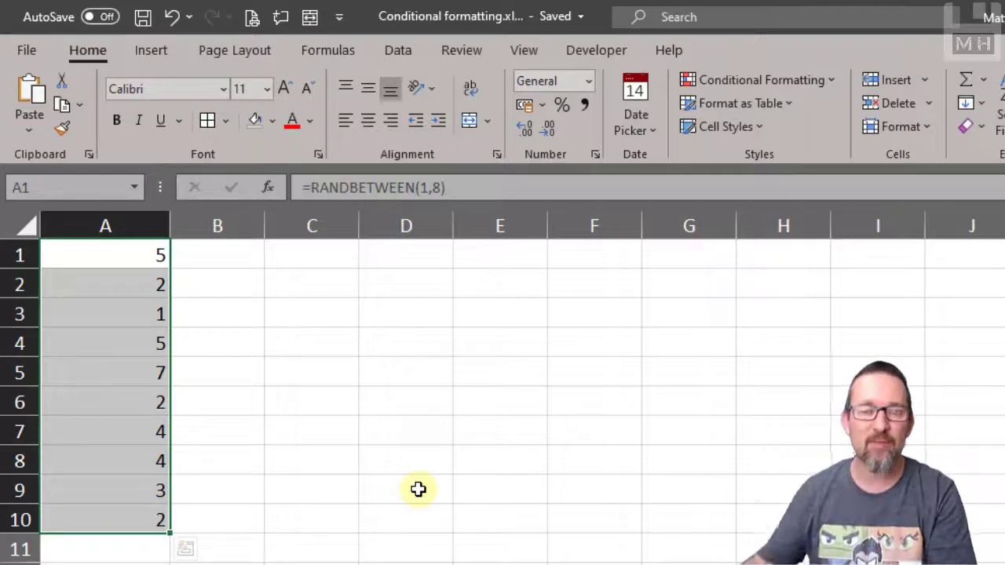
pyautogui.click(436, 463)
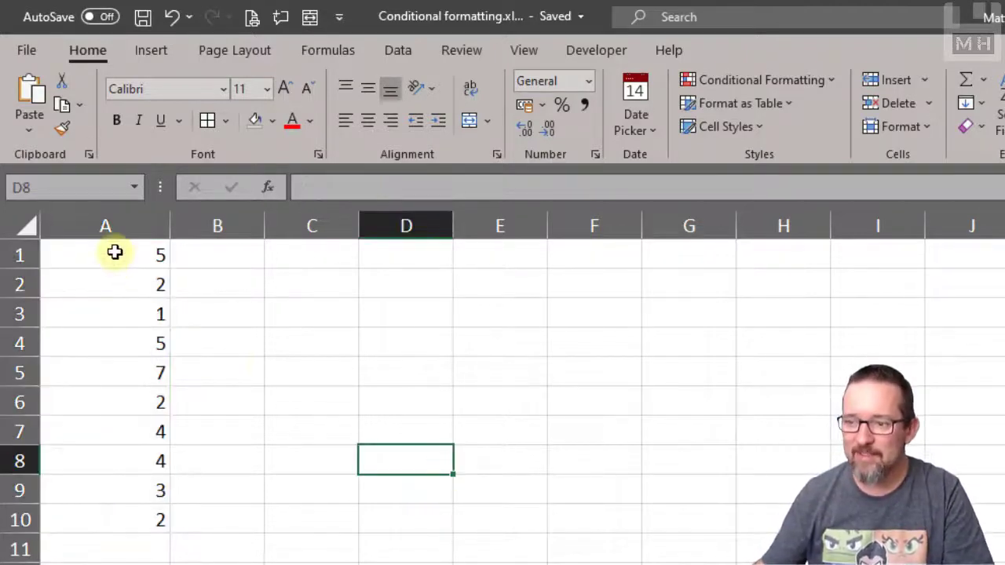
pyautogui.moveTo(115, 253); pyautogui.dragTo(110, 518)
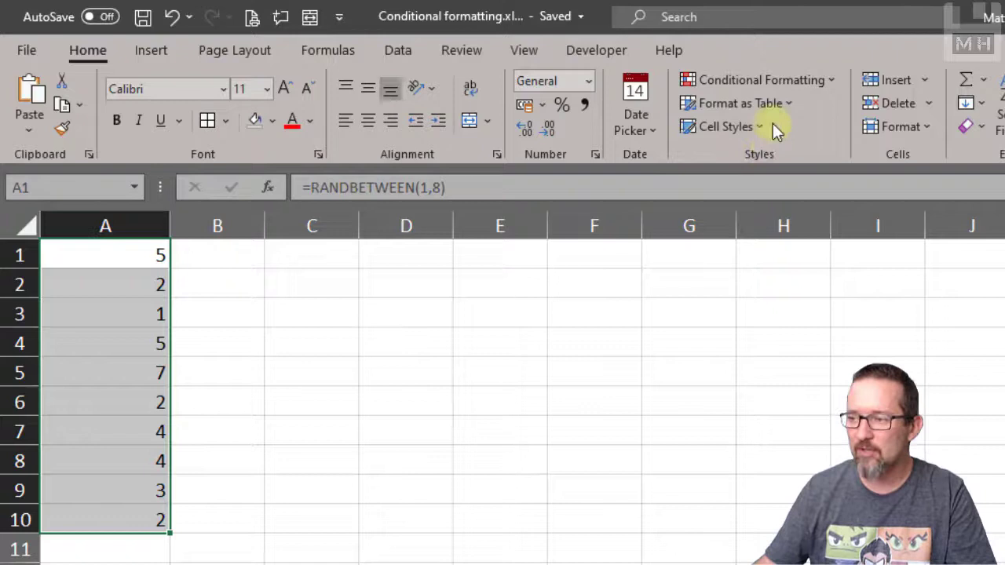
pyautogui.click(838, 83)
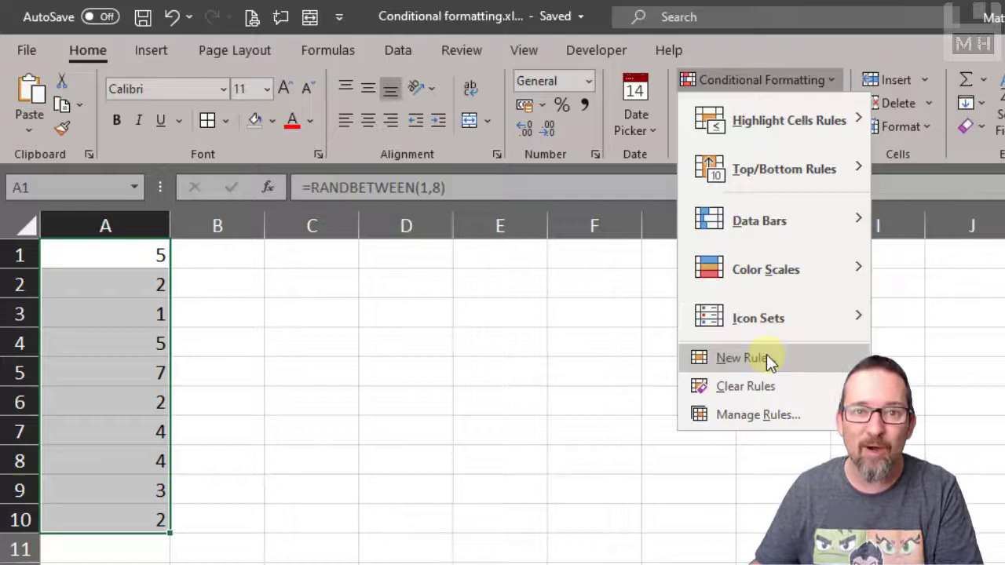
pyautogui.moveTo(818, 129)
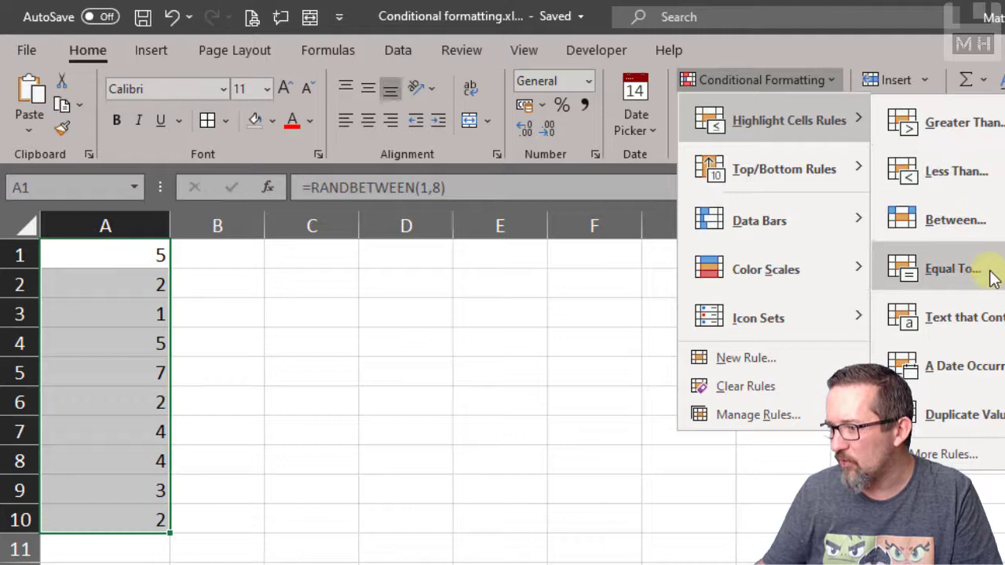
# Start an Equal To highlight rule and set its comparison value to 5.
pyautogui.click(949, 257)
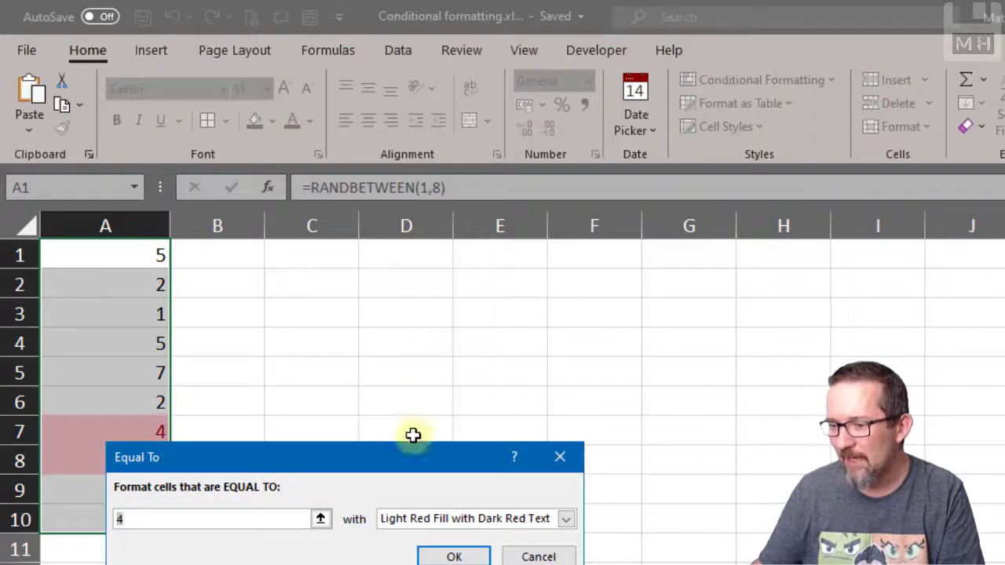
pyautogui.moveTo(444, 451); pyautogui.dragTo(619, 162)
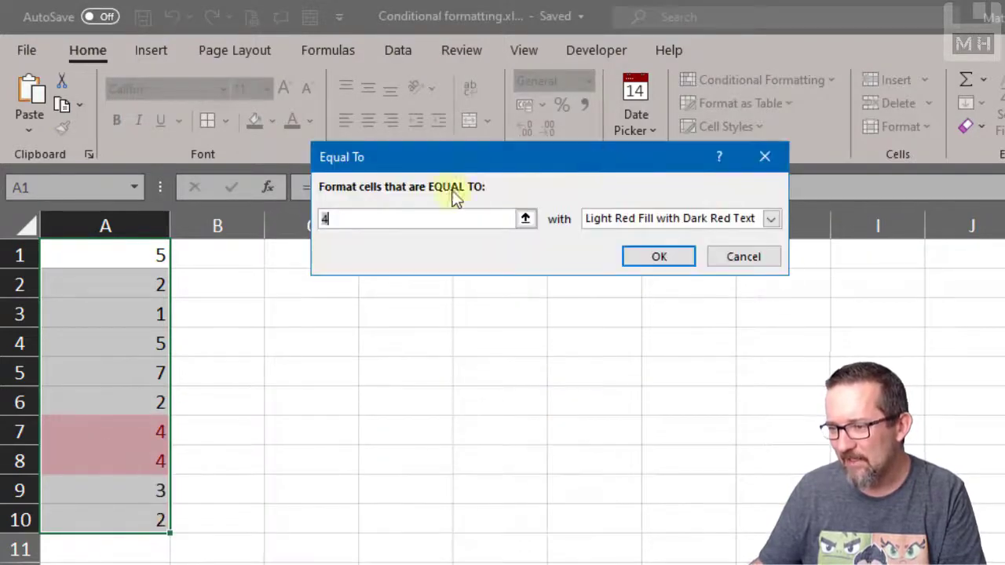
pyautogui.click(343, 218)
pyautogui.press('BackSpace')
pyautogui.write('4')
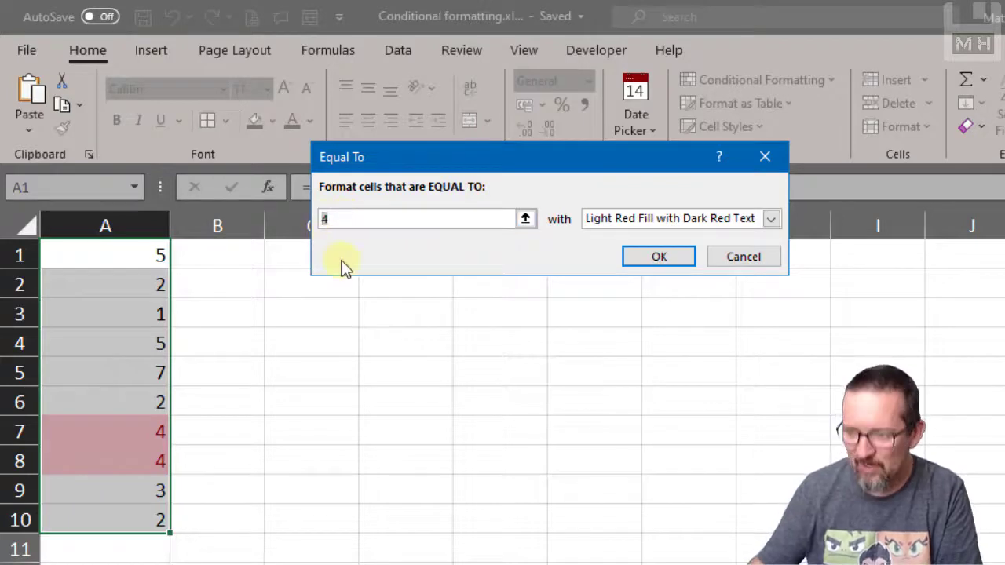
pyautogui.press('BackSpace')
pyautogui.write('5')
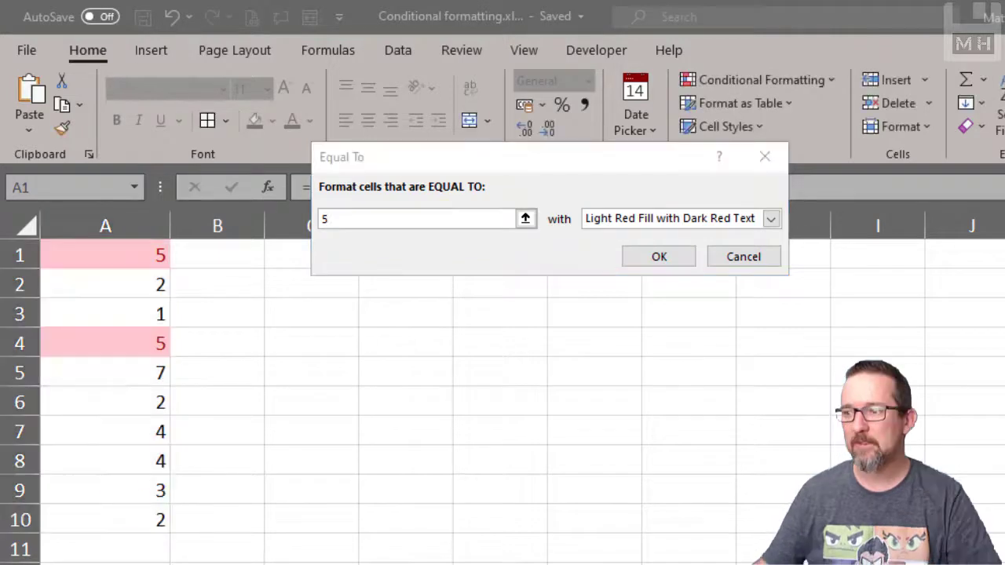
# Preview the Yellow and Green preset styles, then choose Light Red Fill.
pyautogui.click(771, 218)
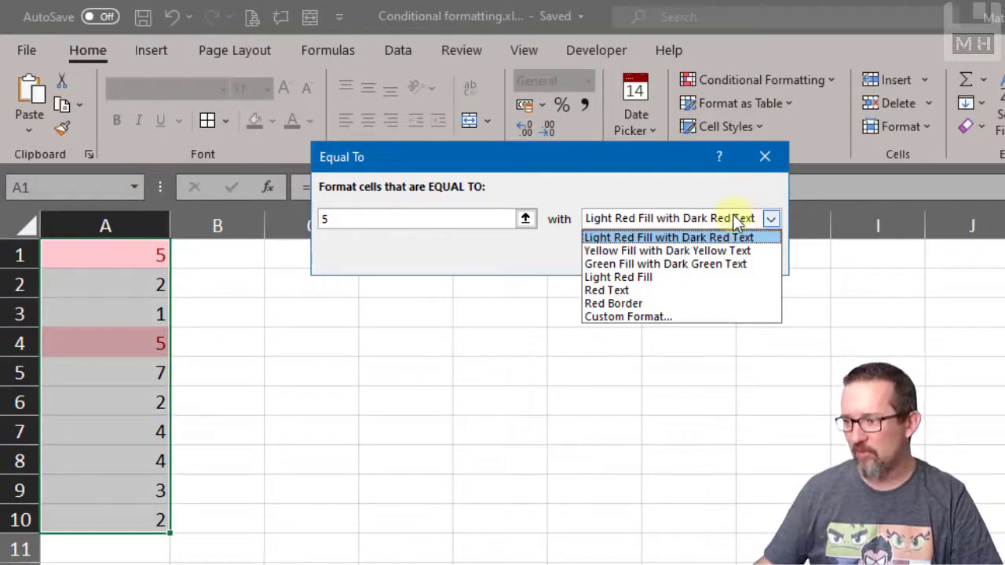
pyautogui.click(695, 251)
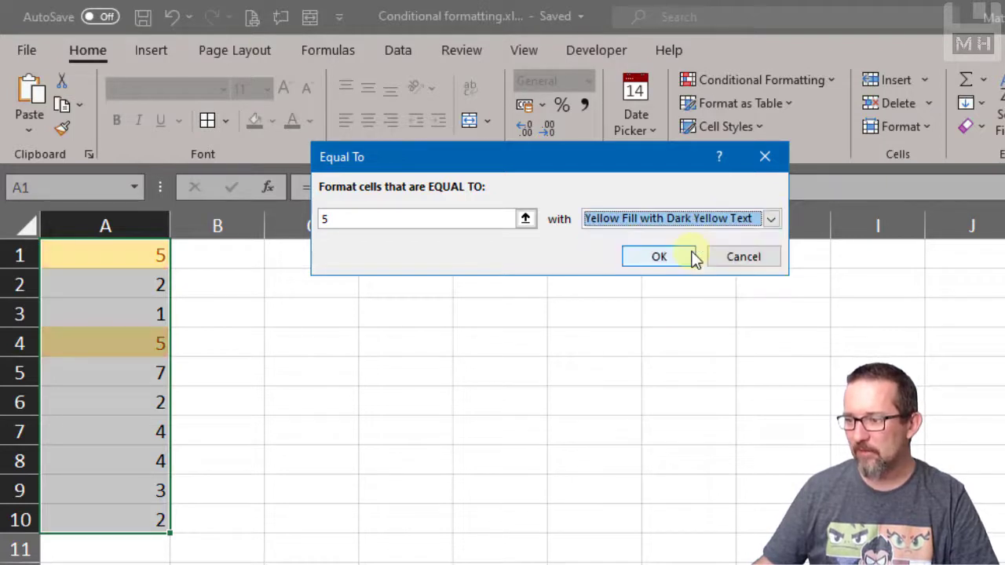
pyautogui.click(697, 223)
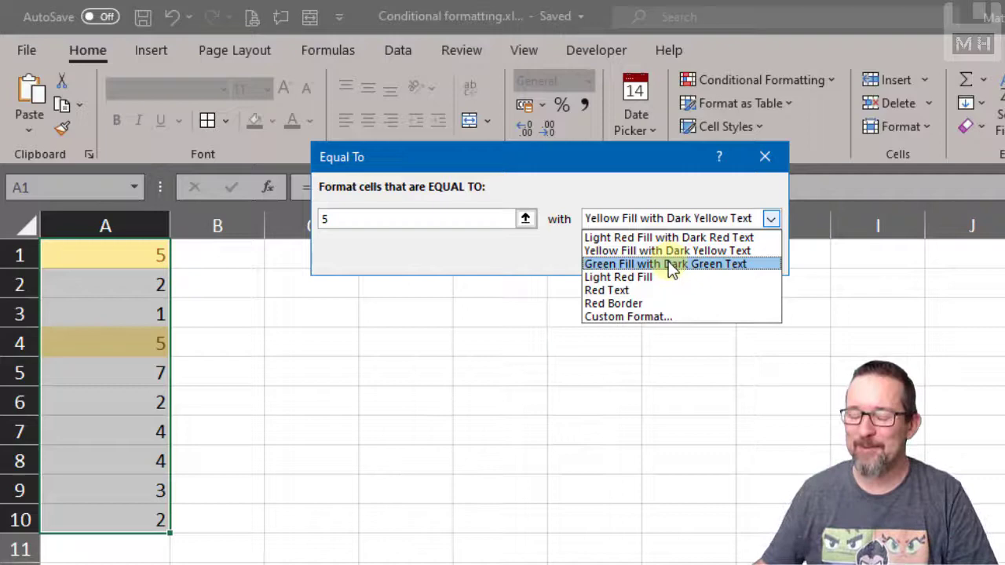
pyautogui.click(671, 265)
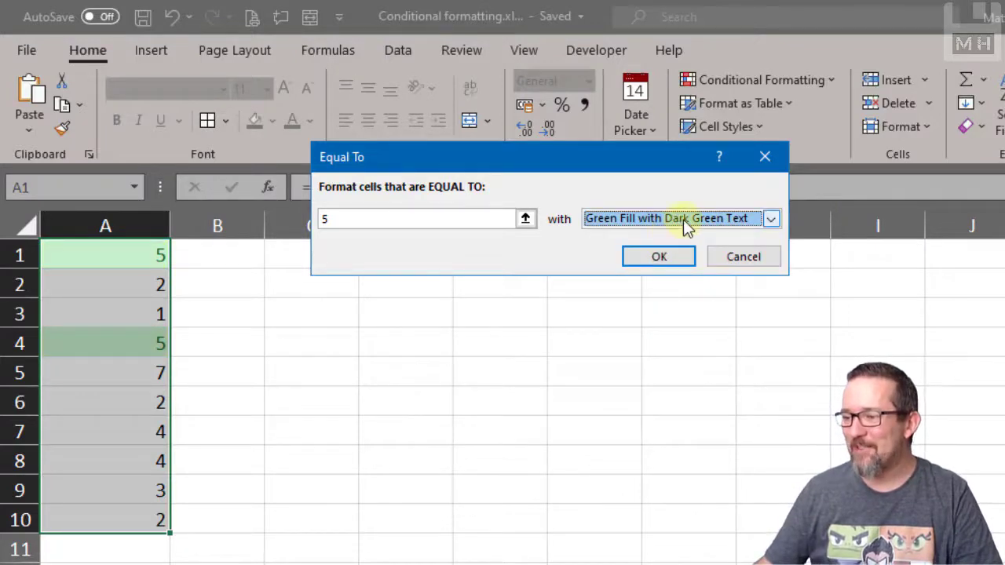
pyautogui.click(683, 219)
pyautogui.click(662, 278)
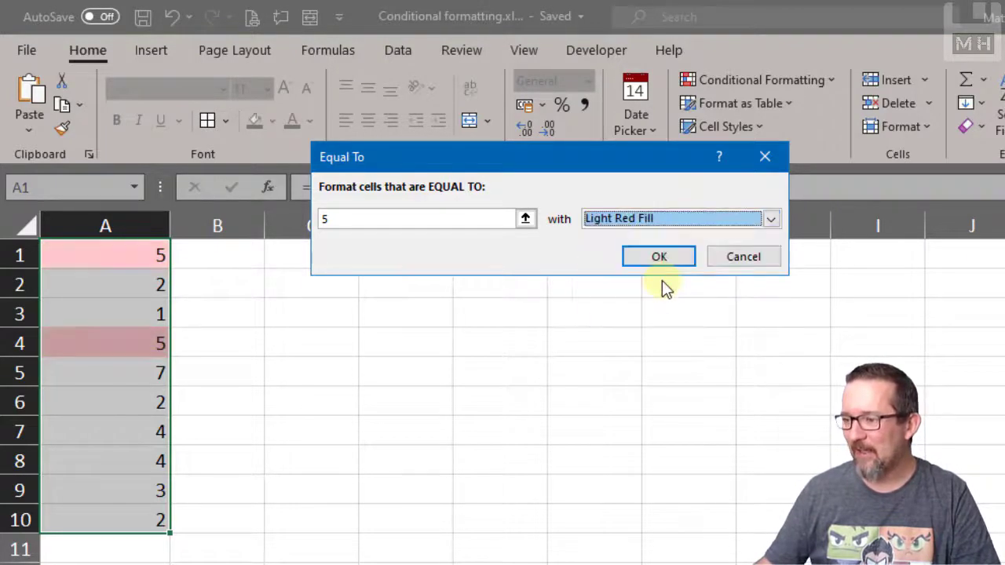
pyautogui.click(661, 223)
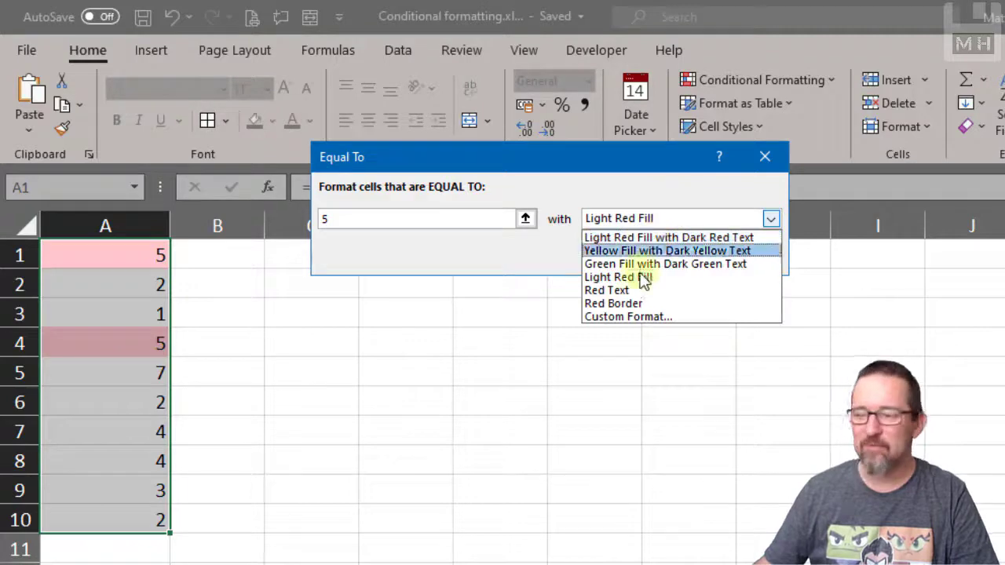
# Give the custom format a light green background fill after trying blue and grey.
pyautogui.click(619, 317)
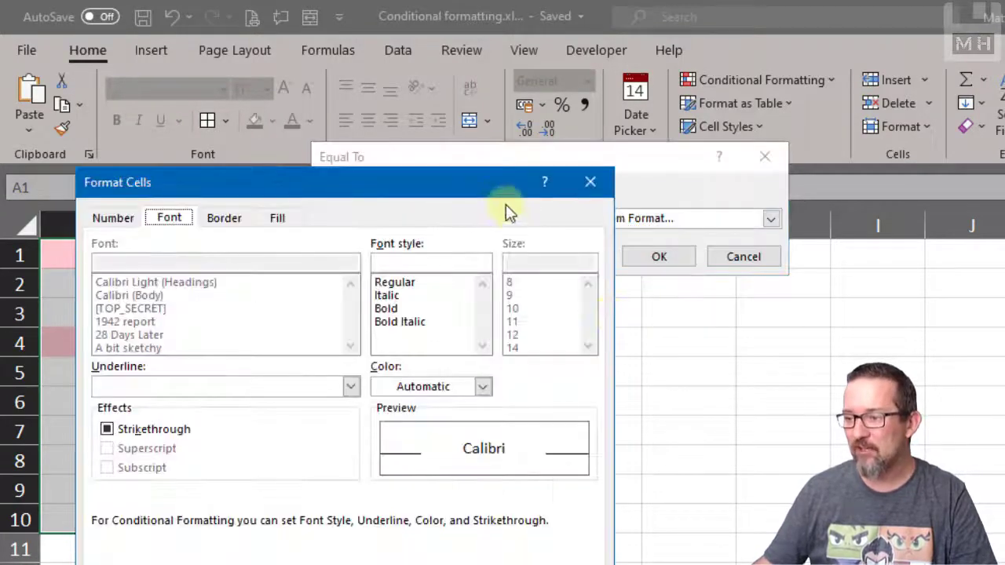
pyautogui.moveTo(506, 201); pyautogui.dragTo(714, 79)
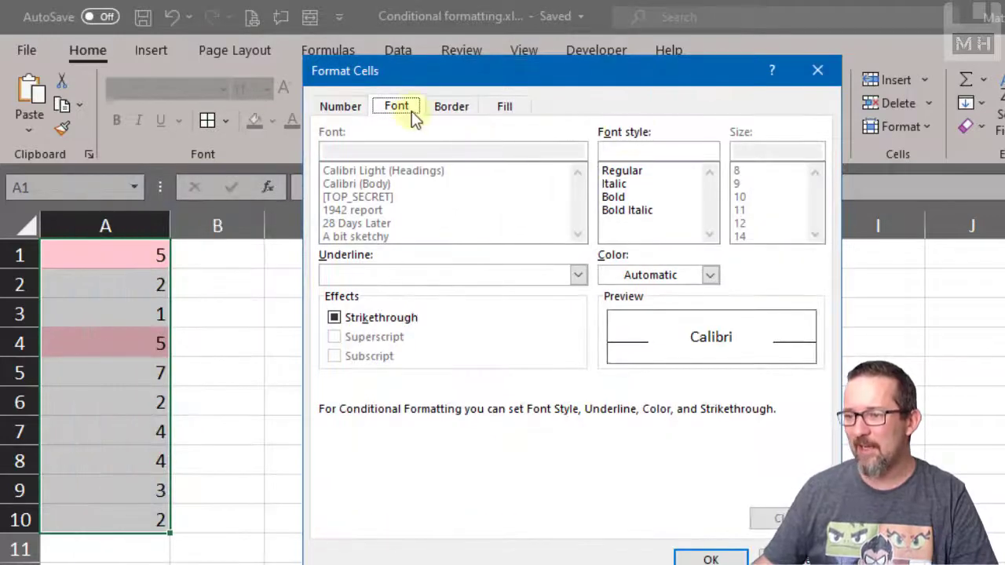
pyautogui.click(504, 108)
pyautogui.click(409, 182)
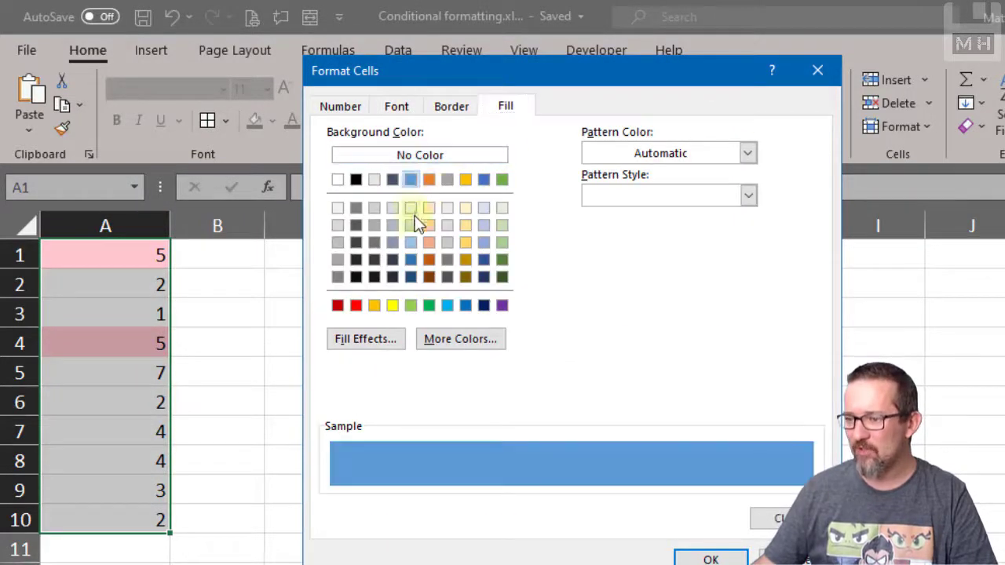
pyautogui.click(410, 242)
pyautogui.click(446, 241)
pyautogui.click(411, 306)
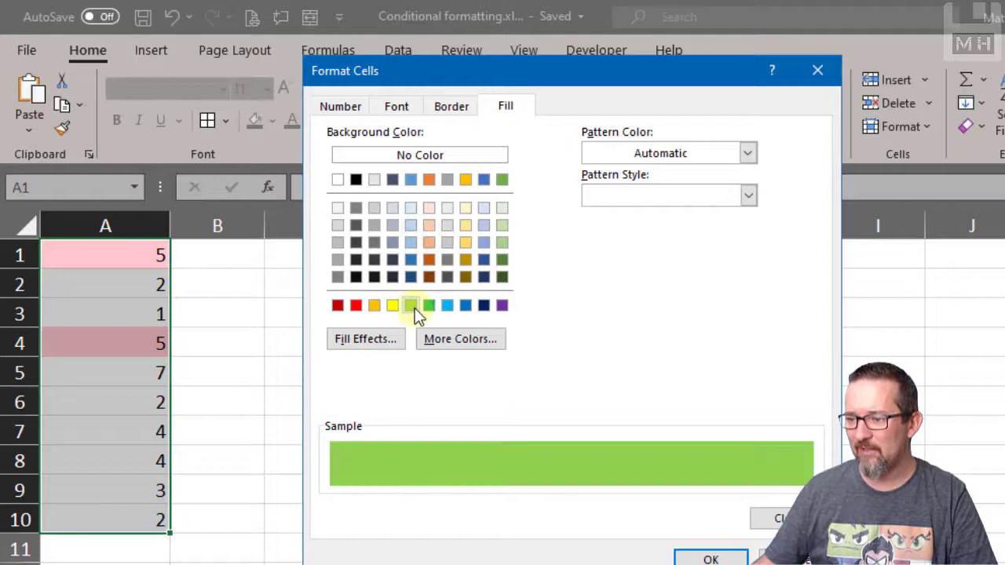
# Make the custom format's text black and bold, accept it, then reopen Custom Format.
pyautogui.click(396, 107)
pyautogui.click(656, 275)
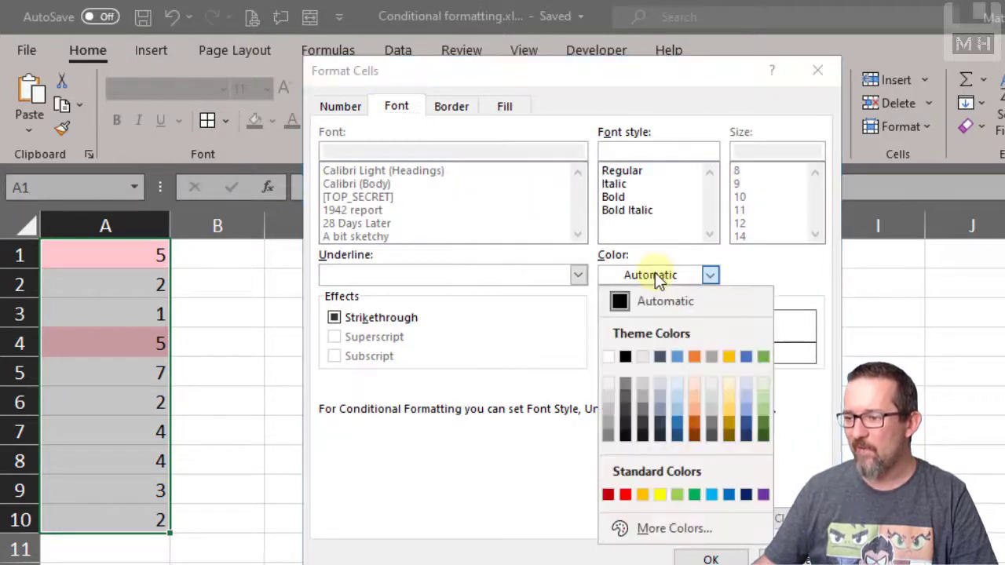
pyautogui.click(624, 437)
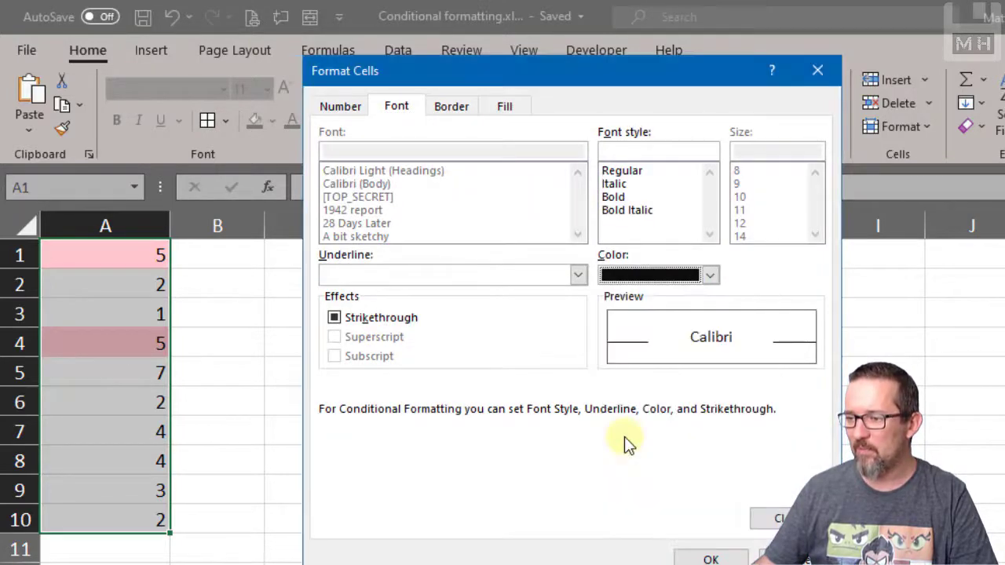
pyautogui.click(626, 197)
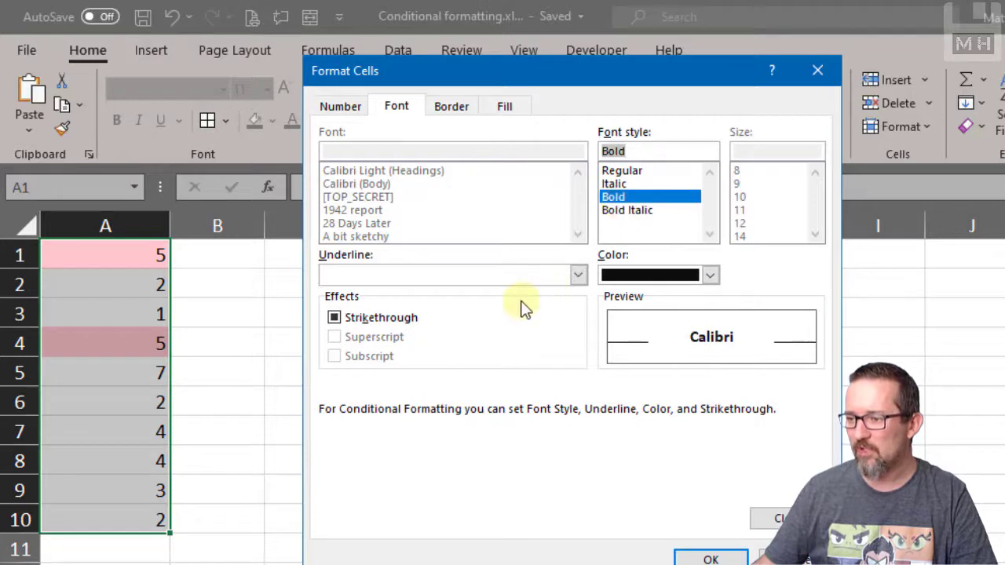
pyautogui.click(711, 557)
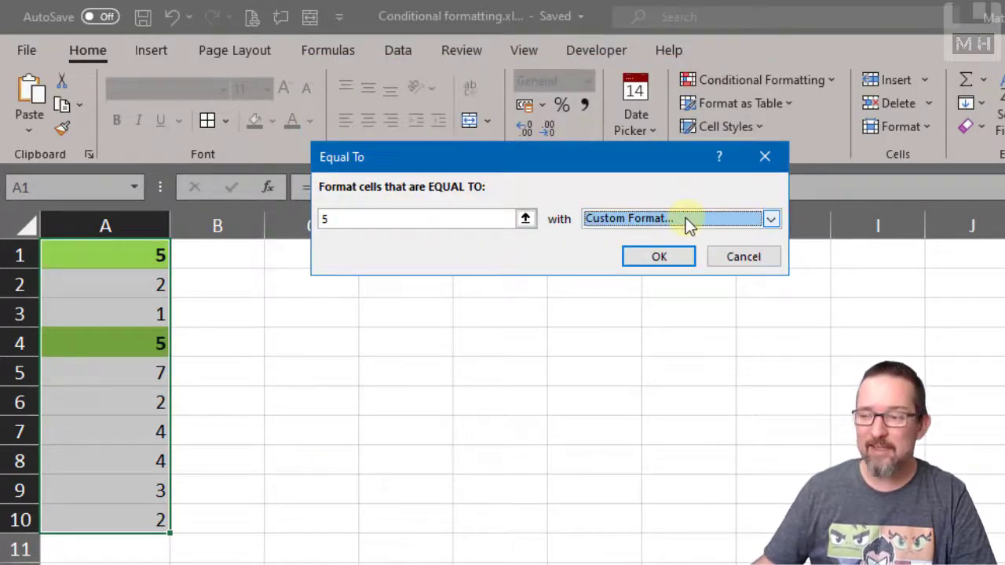
pyautogui.click(765, 219)
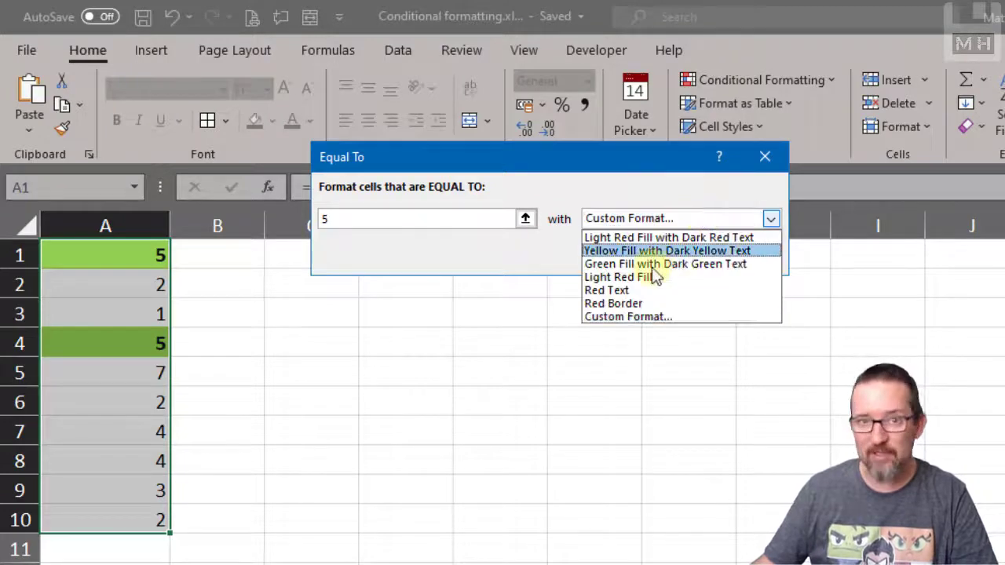
pyautogui.click(634, 190)
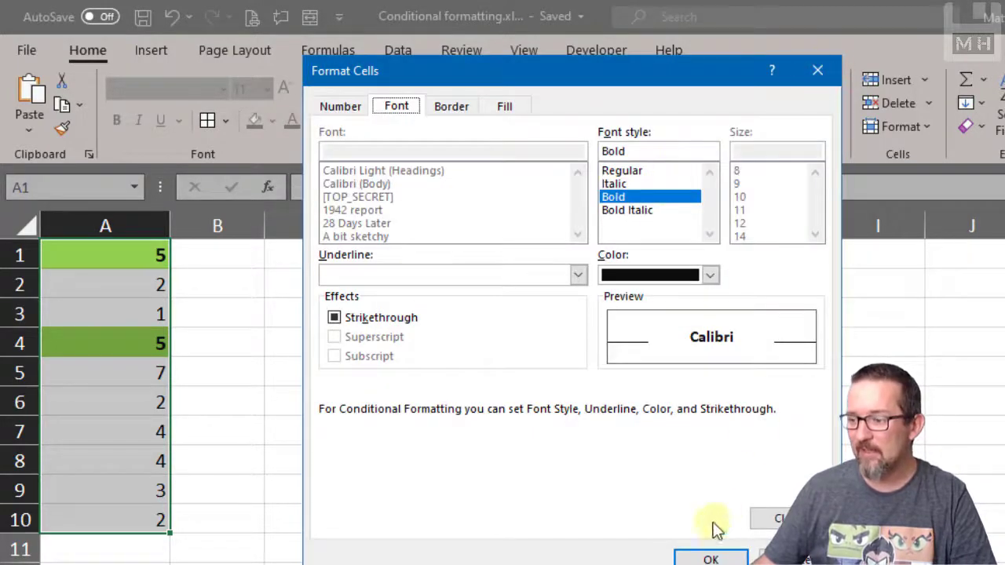
# Apply the green bold equal-to-5 rule and inspect the RANDBETWEEN formulas in column A.
pyautogui.click(711, 558)
pyautogui.click(661, 259)
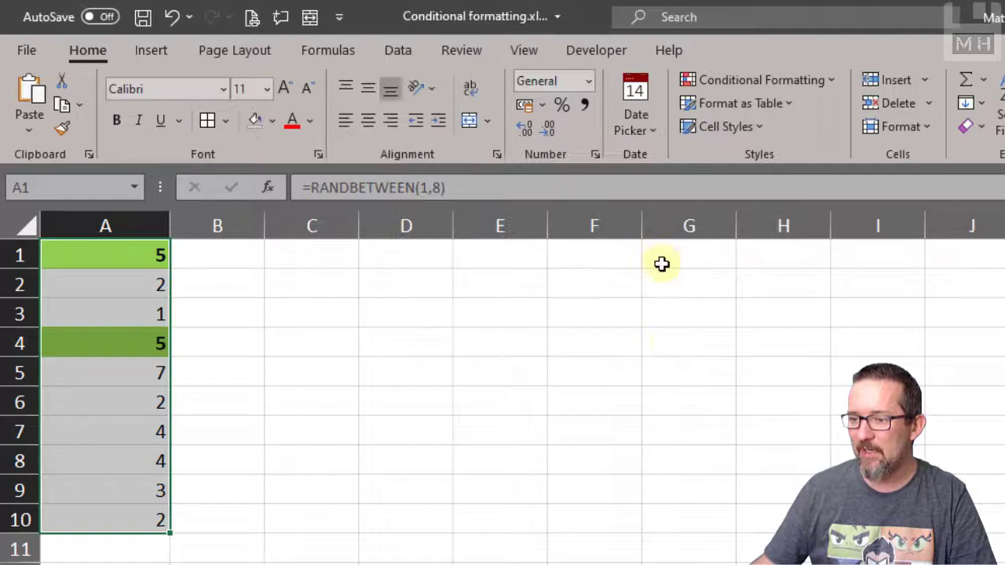
pyautogui.click(639, 417)
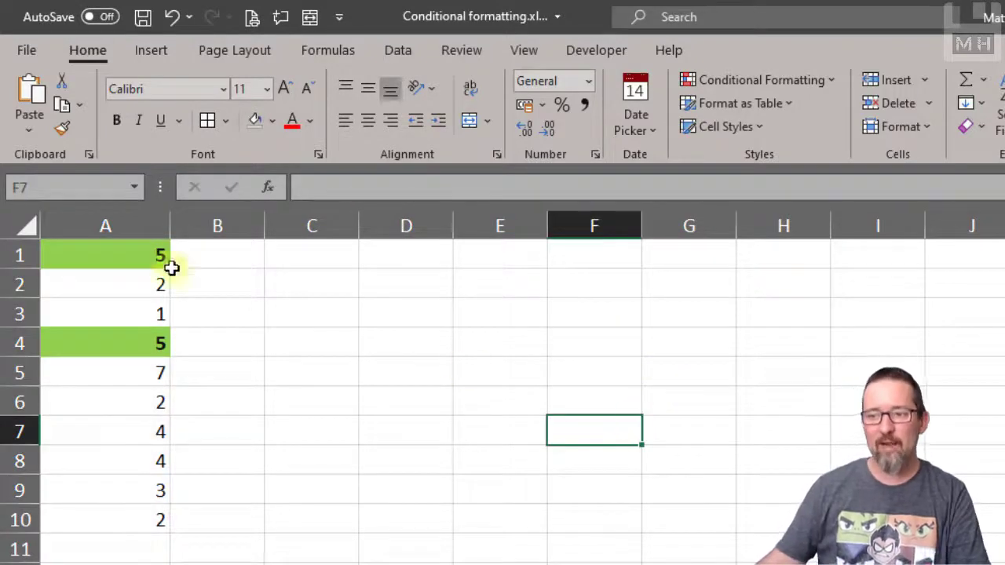
pyautogui.click(131, 459)
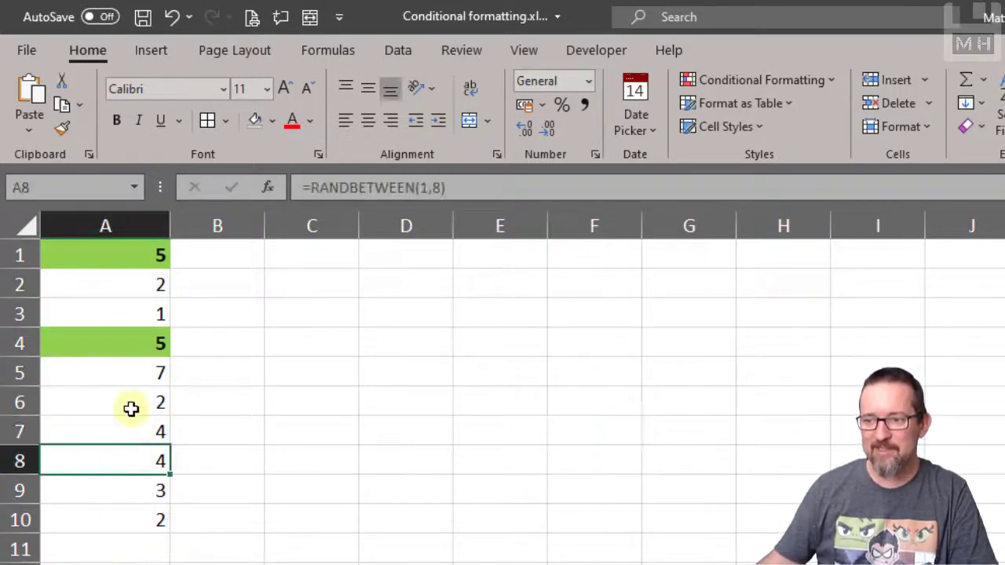
pyautogui.click(134, 307)
# Recalculate the random numbers repeatedly by editing empty cells, watching the green highlight follow the 5s.
pyautogui.click(302, 259)
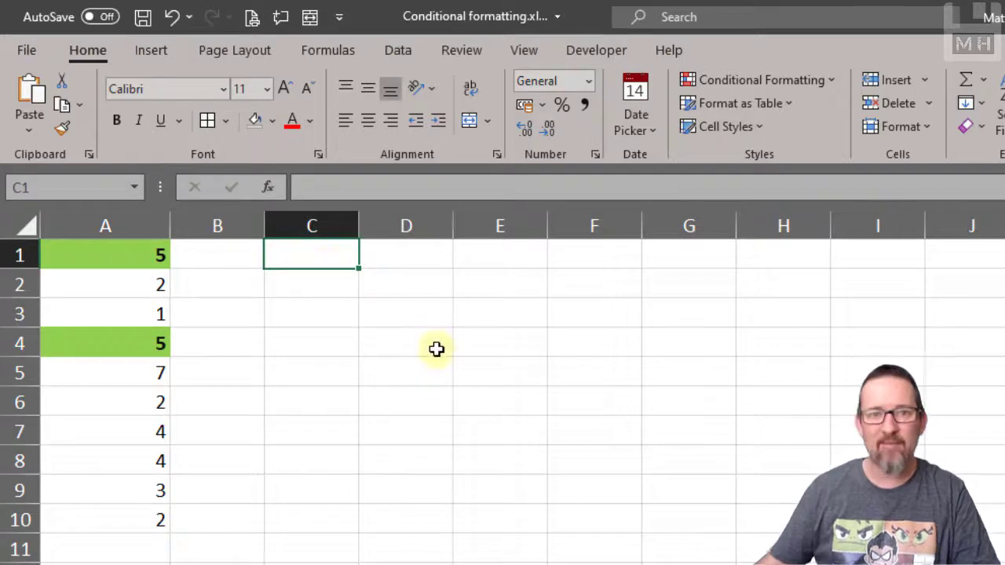
pyautogui.press('F2')
pyautogui.click(435, 347)
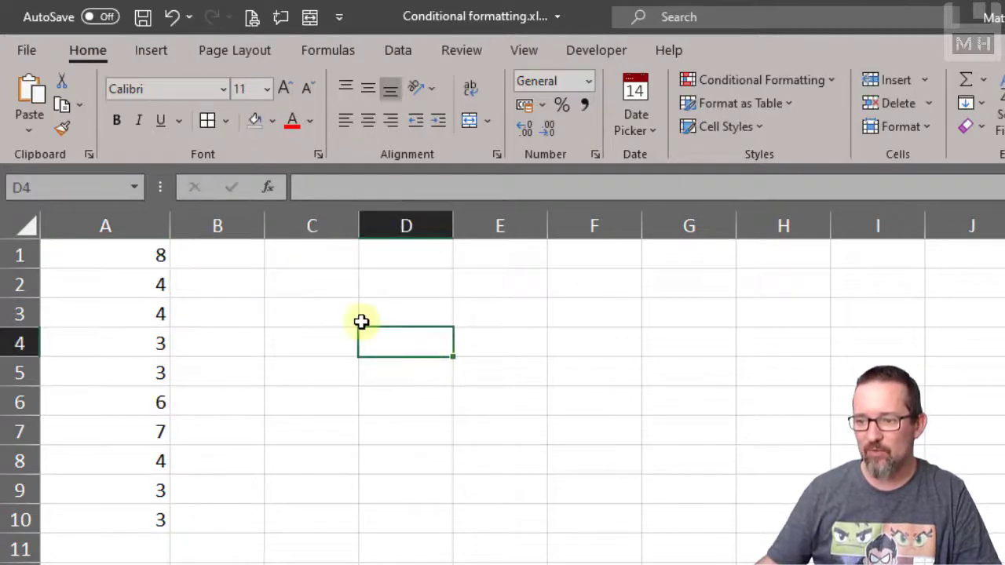
pyautogui.doubleClick(341, 274)
pyautogui.press('Return')
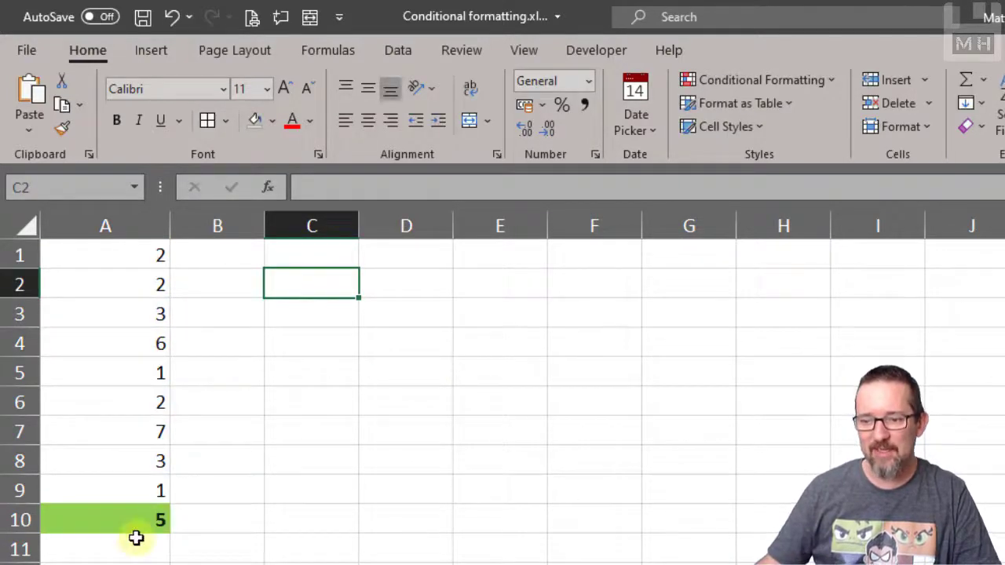
pyautogui.doubleClick(406, 333)
pyautogui.press('Escape')
pyautogui.doubleClick(262, 293)
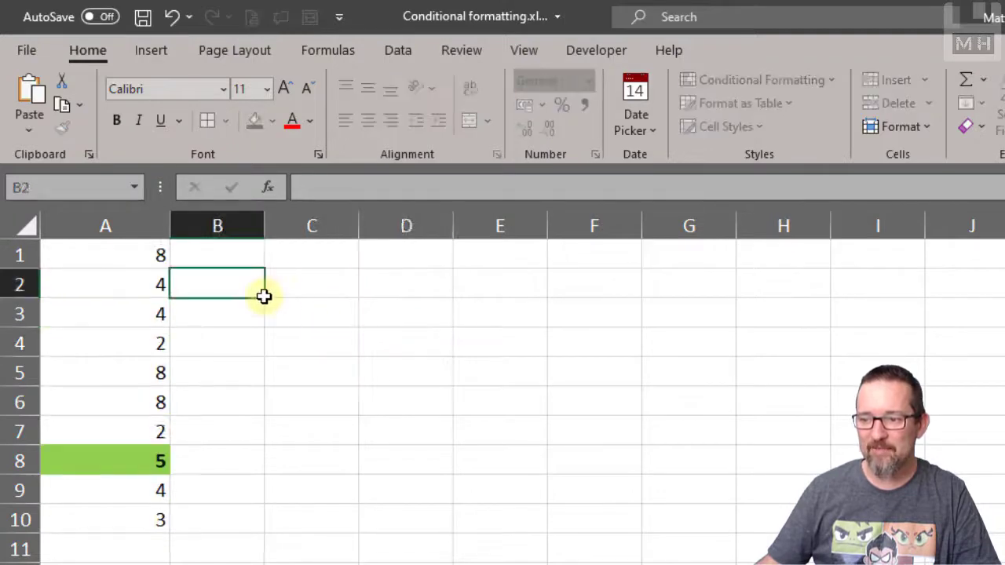
pyautogui.press('Escape')
pyautogui.doubleClick(385, 289)
pyautogui.doubleClick(397, 336)
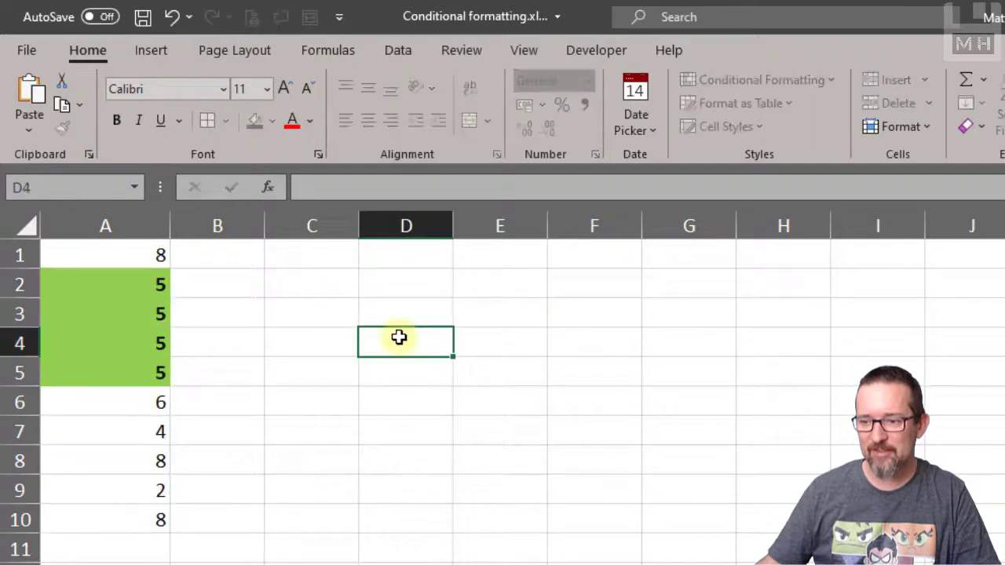
pyautogui.press('Escape')
pyautogui.press('F2')
pyautogui.click(294, 279)
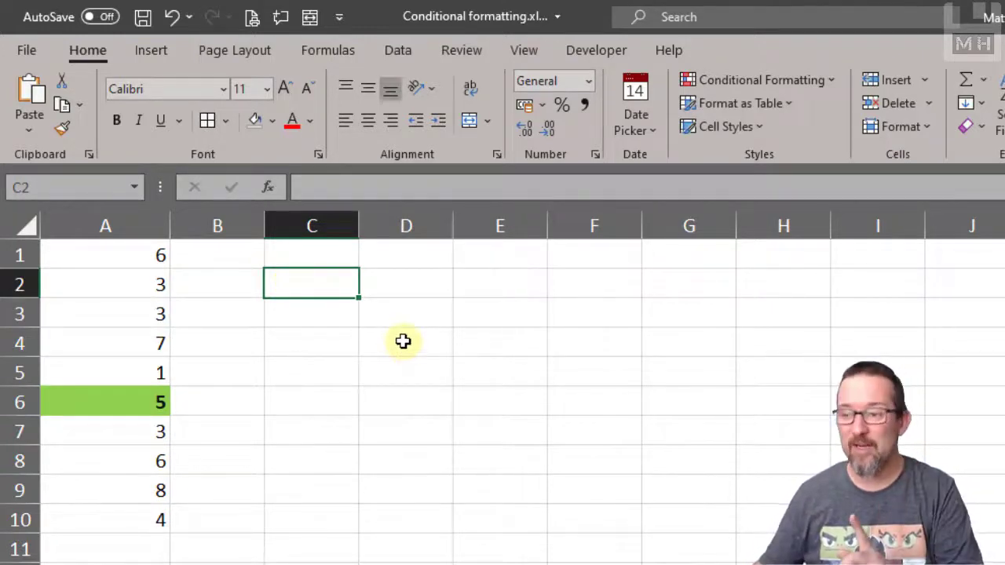
# Clear all conditional formatting rules from the entire sheet.
pyautogui.click(140, 258)
pyautogui.moveTo(140, 257); pyautogui.dragTo(118, 518)
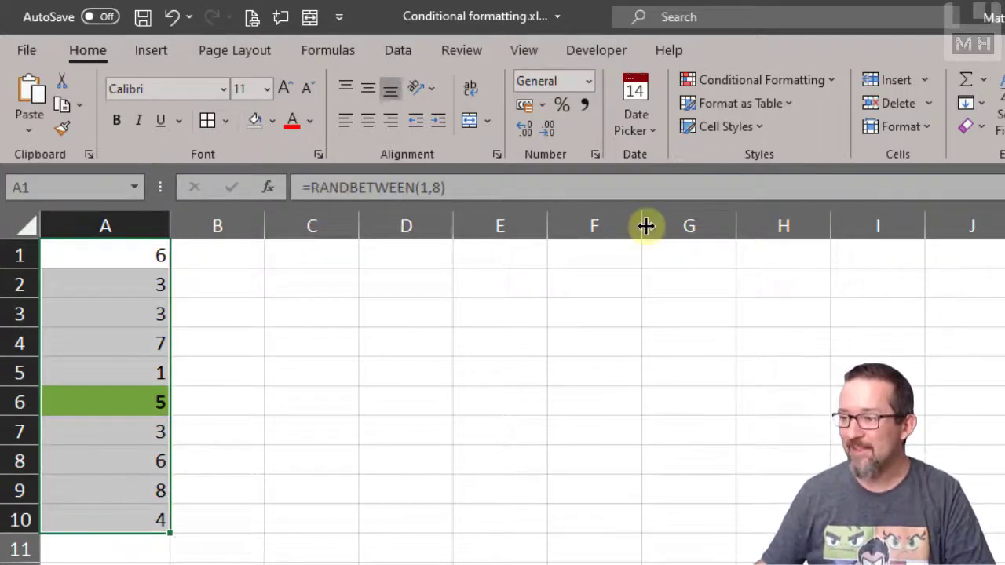
pyautogui.click(834, 79)
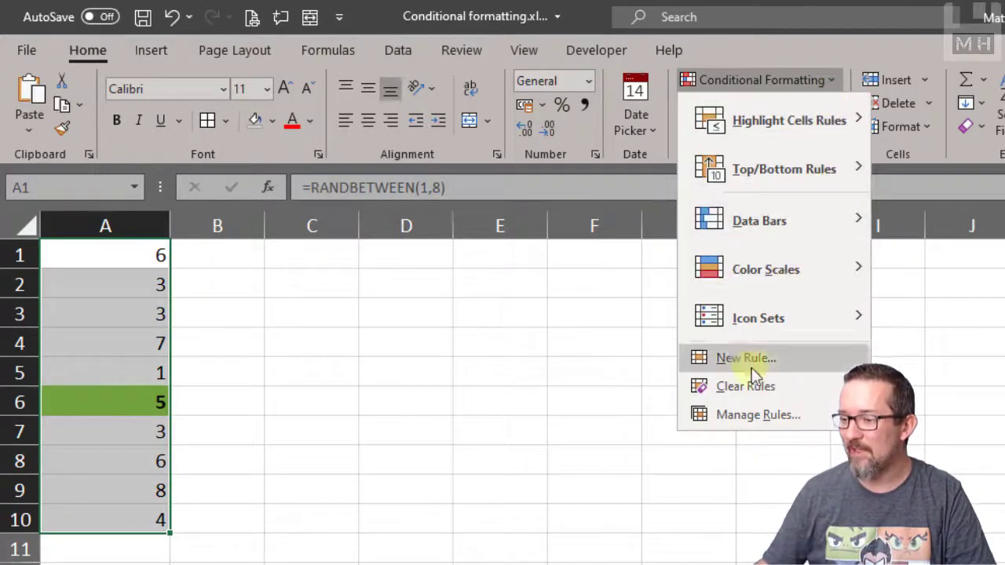
pyautogui.moveTo(744, 394)
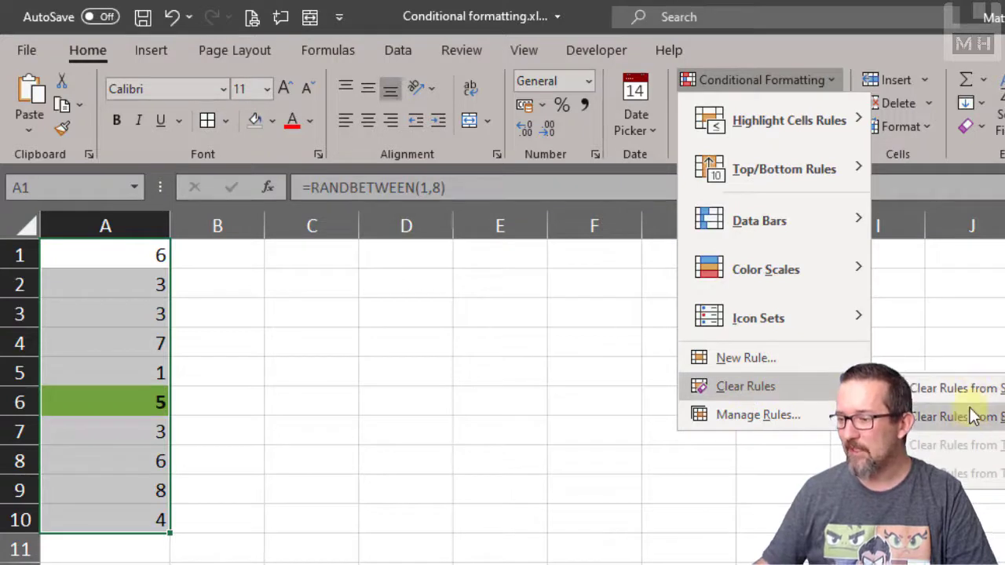
pyautogui.click(971, 416)
pyautogui.click(774, 410)
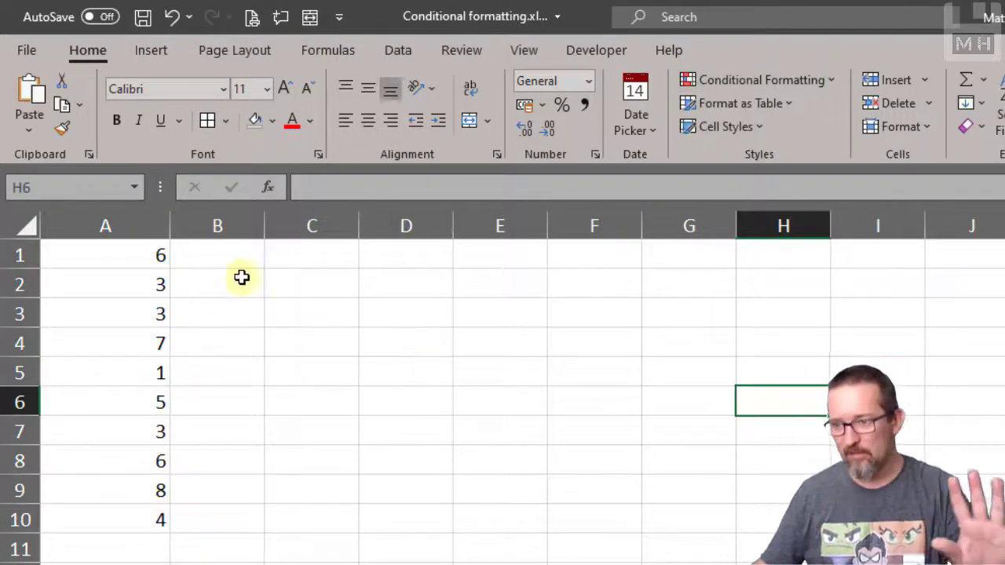
# Reselect A1:A10 and bring up the Conditional Formatting menu again.
pyautogui.moveTo(139, 254); pyautogui.dragTo(157, 516)
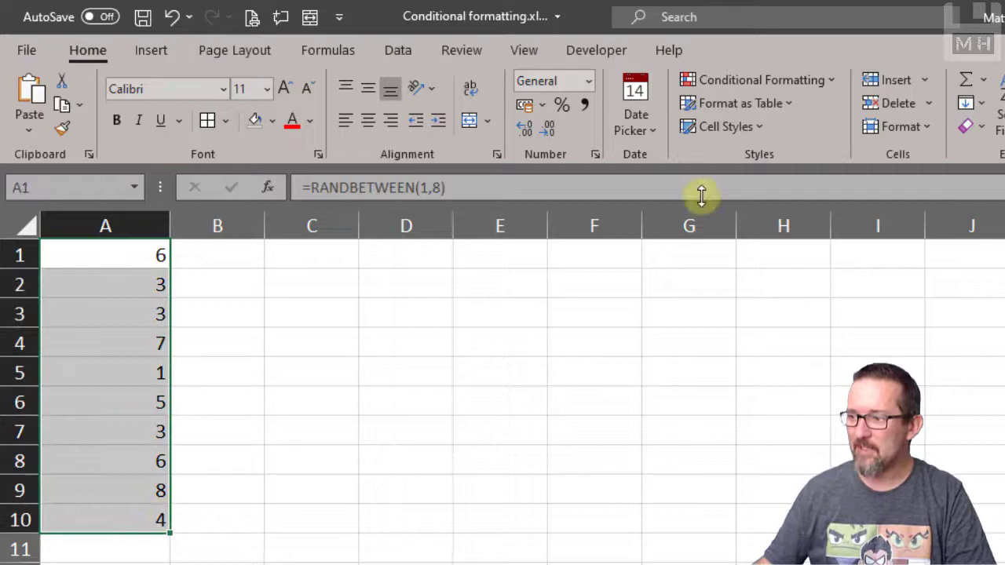
pyautogui.click(759, 79)
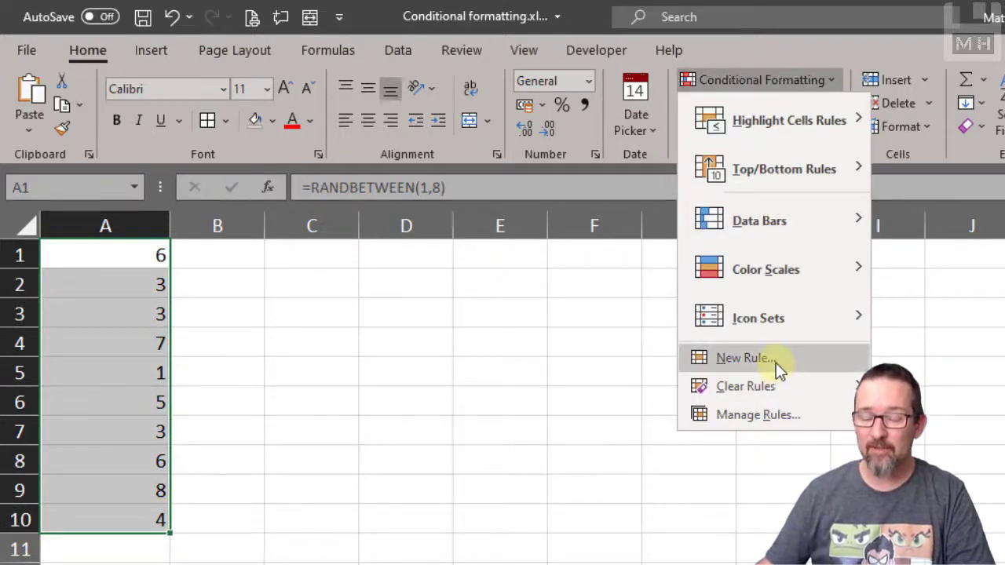
pyautogui.moveTo(816, 124)
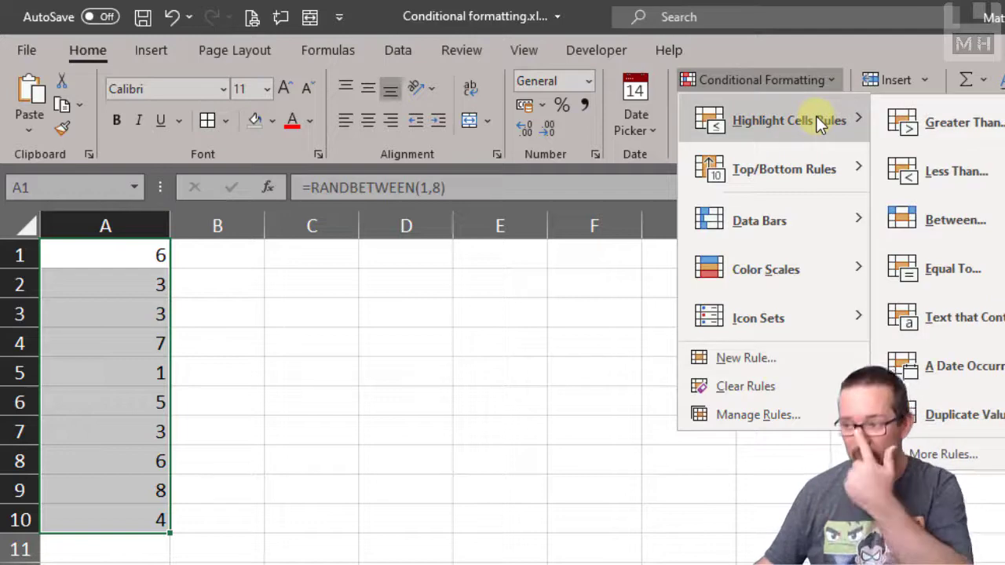
# Start a New Rule, preview each rule type, and settle on 'Format only cells that contain'.
pyautogui.click(738, 358)
pyautogui.moveTo(632, 23); pyautogui.dragTo(743, 94)
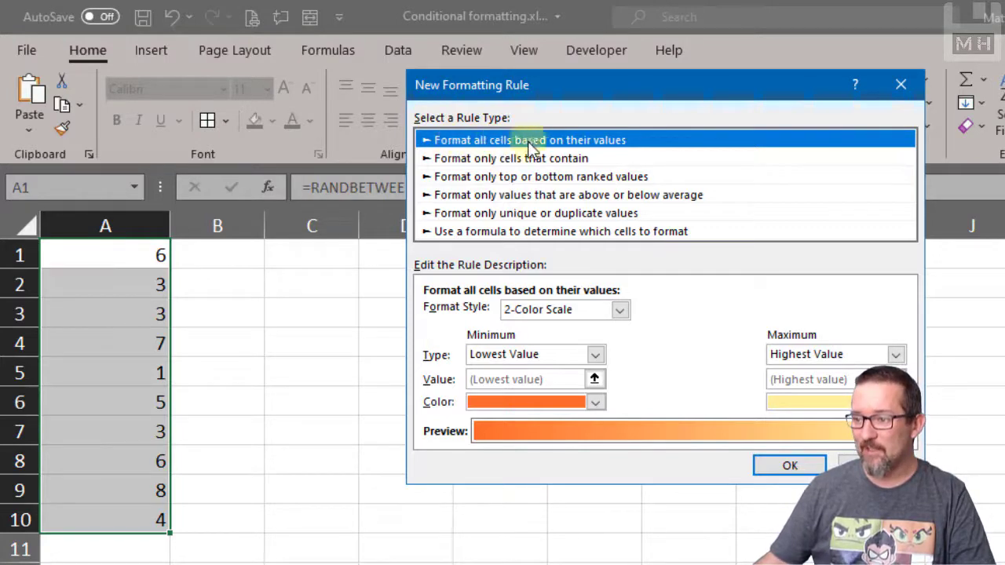
pyautogui.click(468, 160)
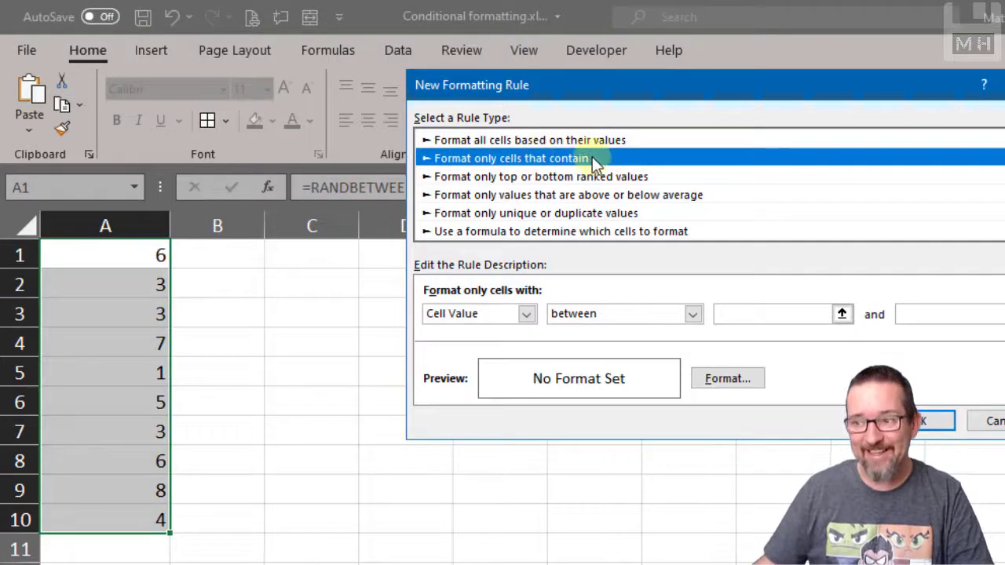
pyautogui.click(481, 176)
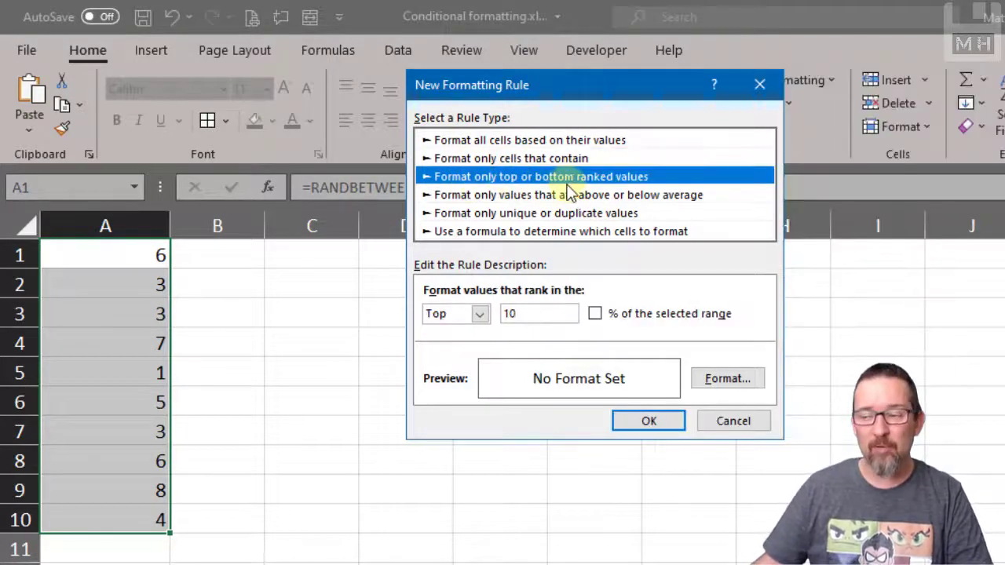
pyautogui.click(495, 196)
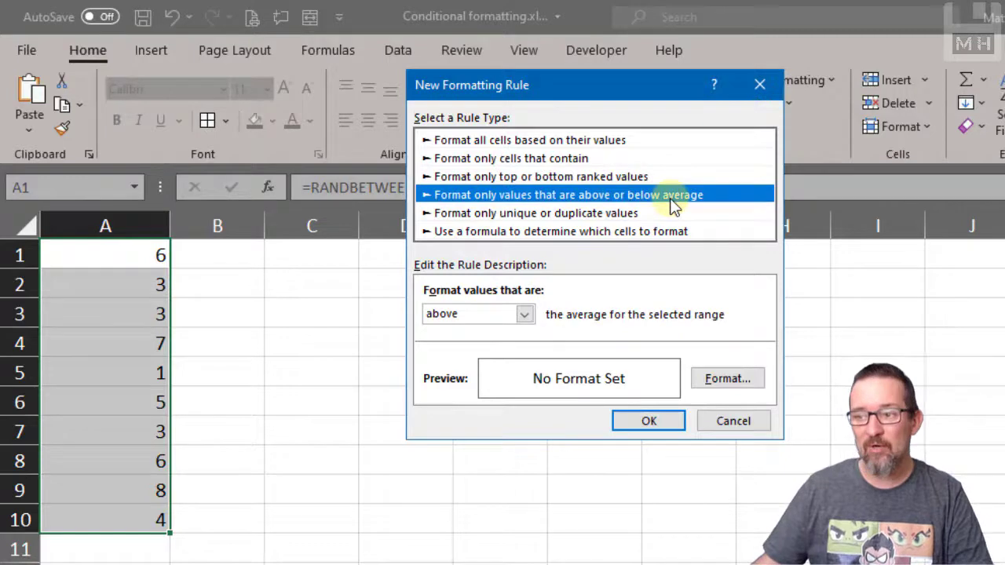
pyautogui.click(501, 213)
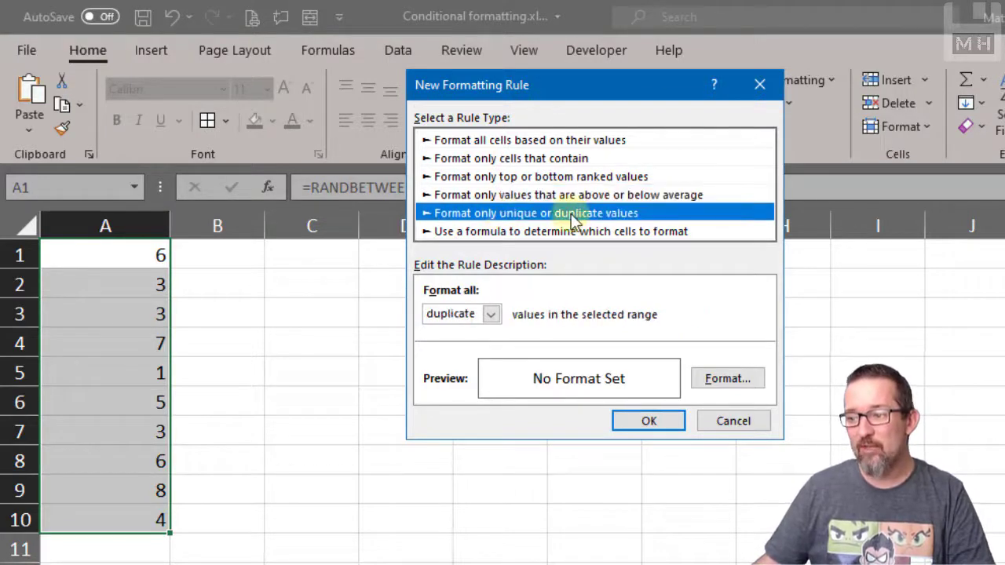
pyautogui.click(501, 231)
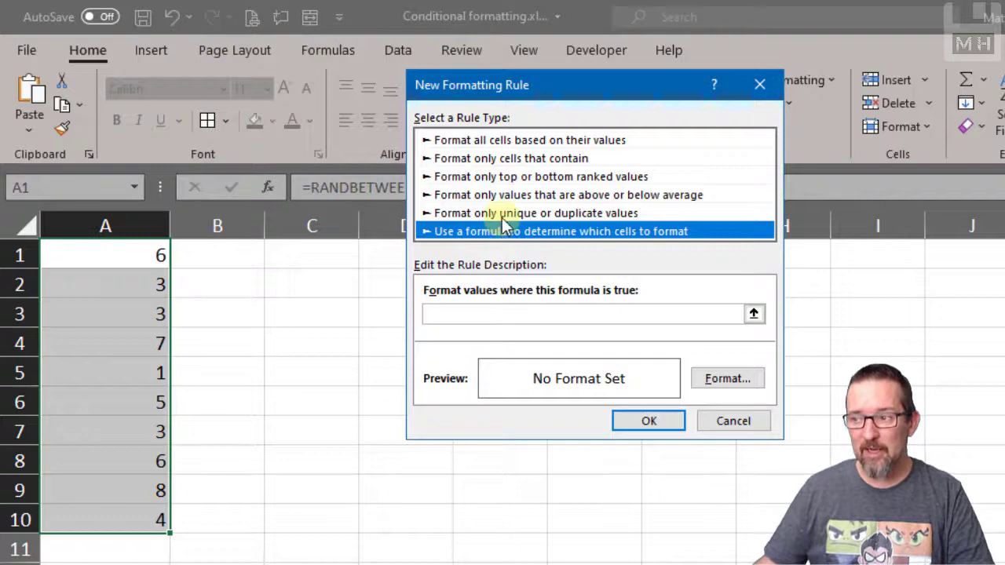
pyautogui.click(509, 141)
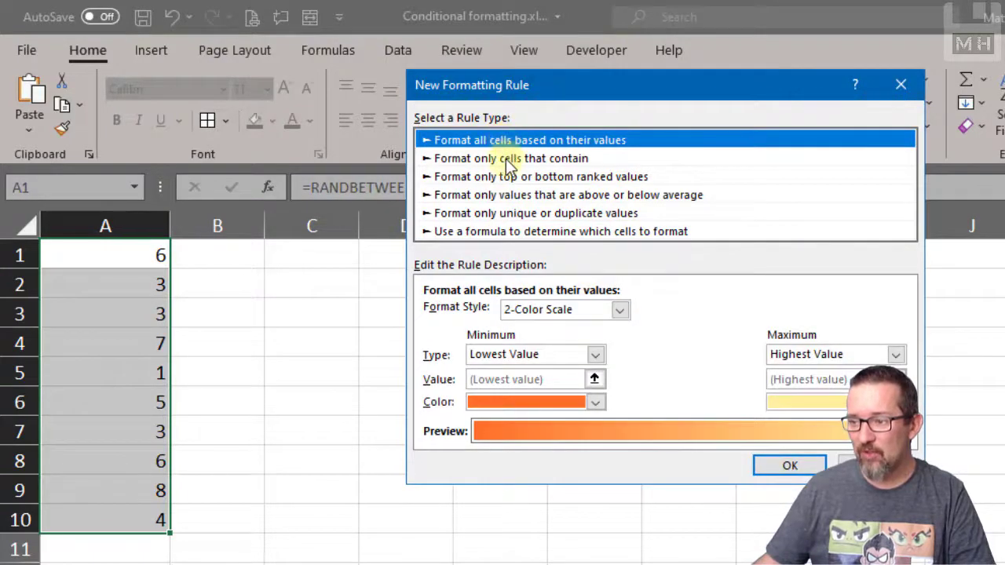
pyautogui.click(506, 158)
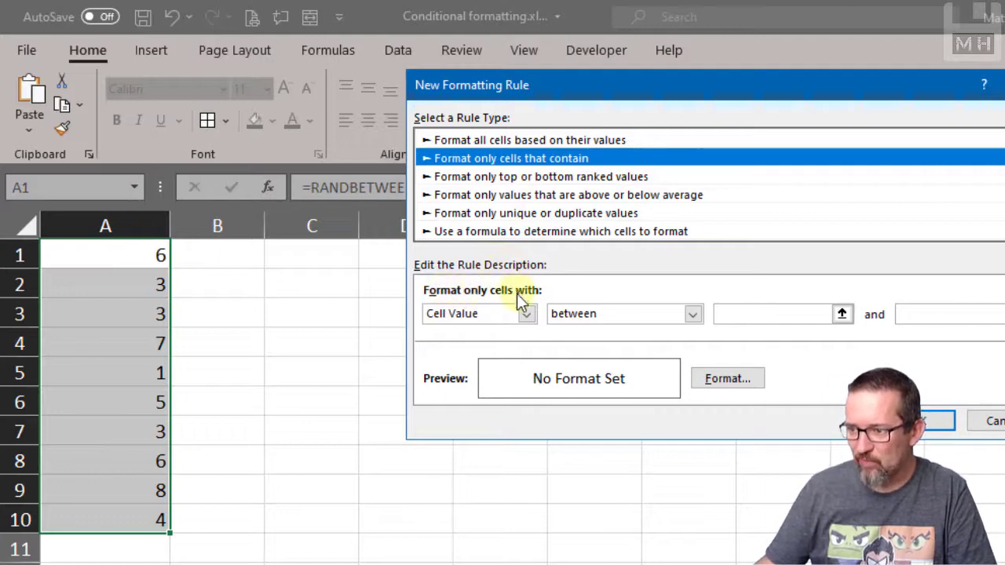
# Set the rule condition to Cell Value equal to, ready to enter 5.
pyautogui.click(454, 314)
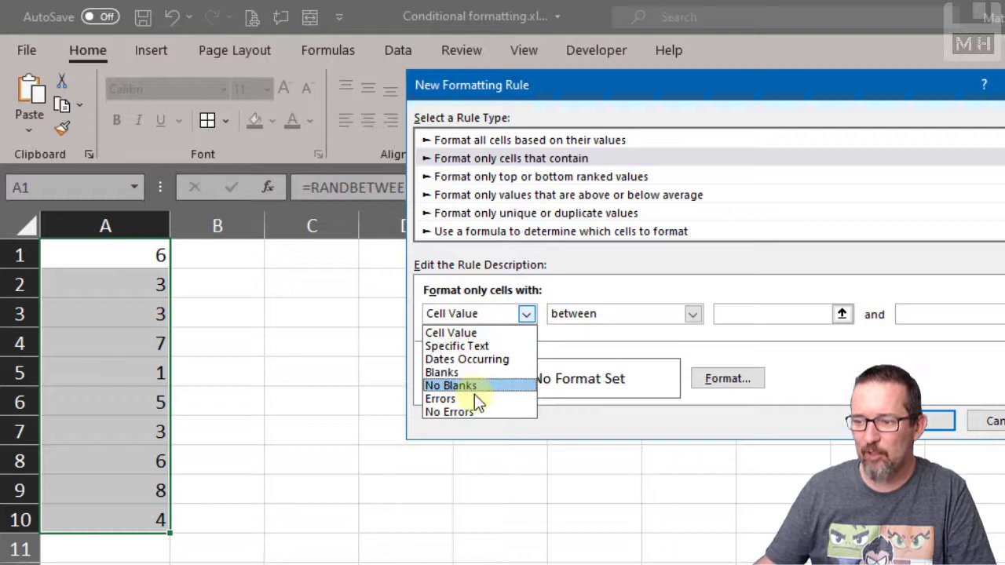
pyautogui.click(454, 335)
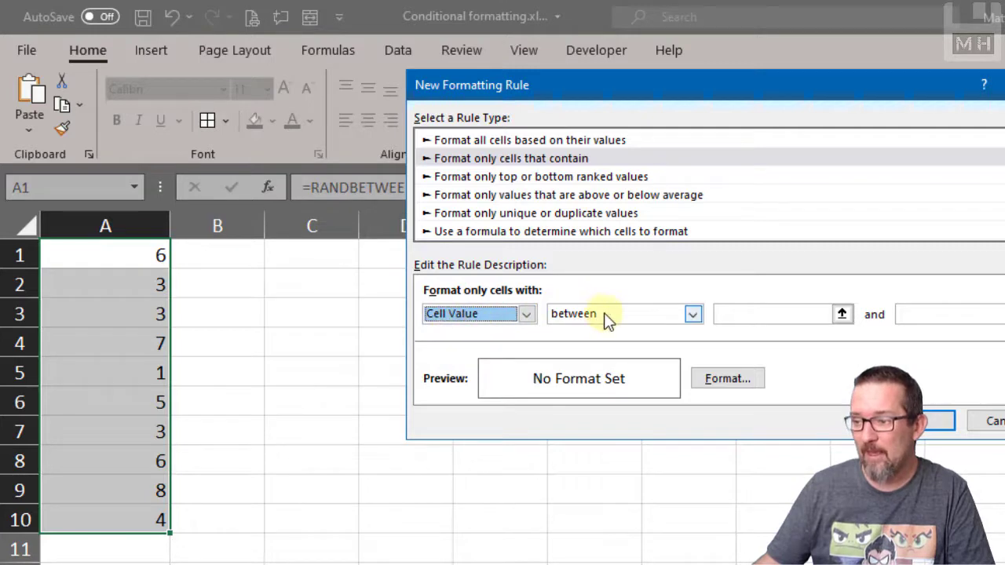
pyautogui.click(691, 315)
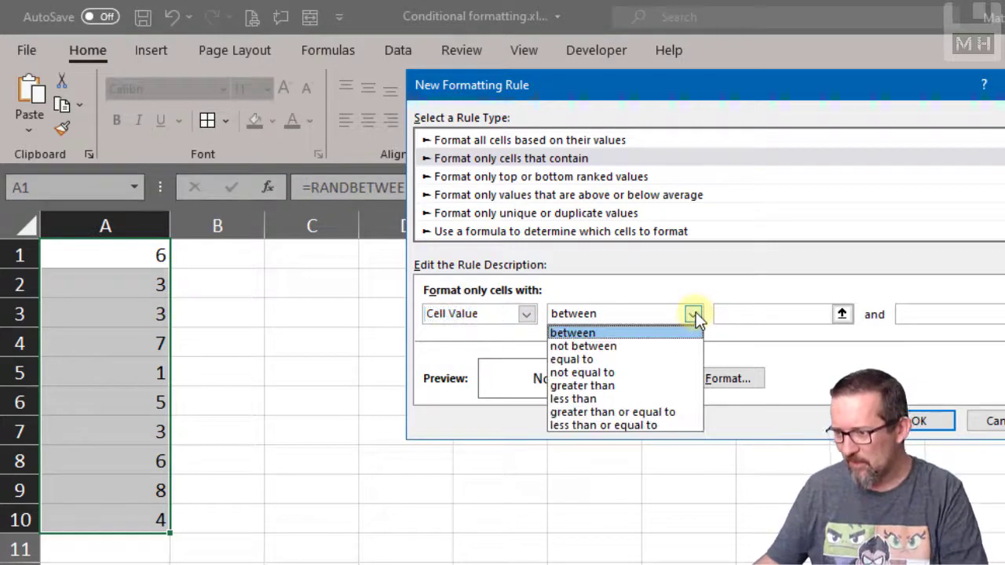
pyautogui.click(596, 362)
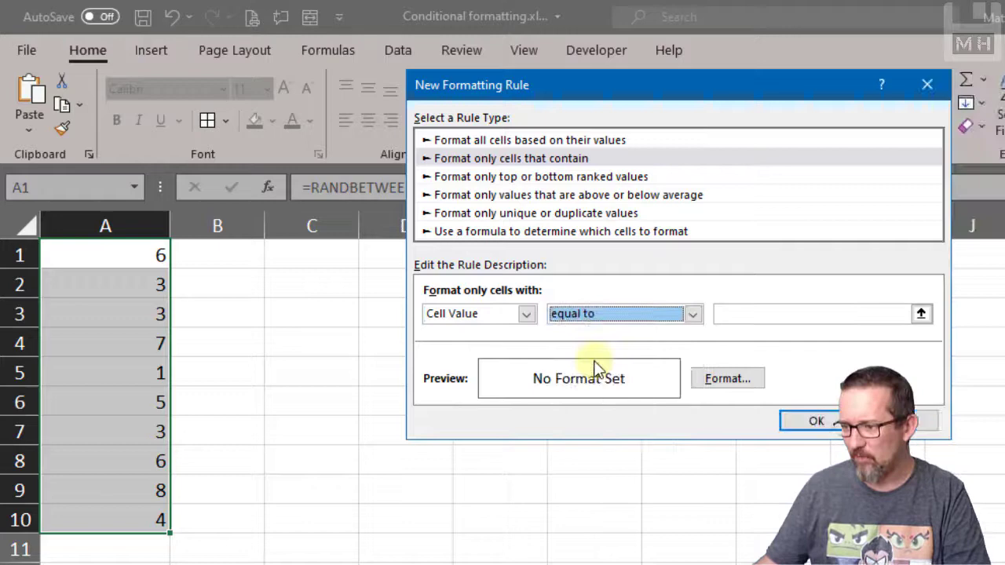
pyautogui.click(826, 316)
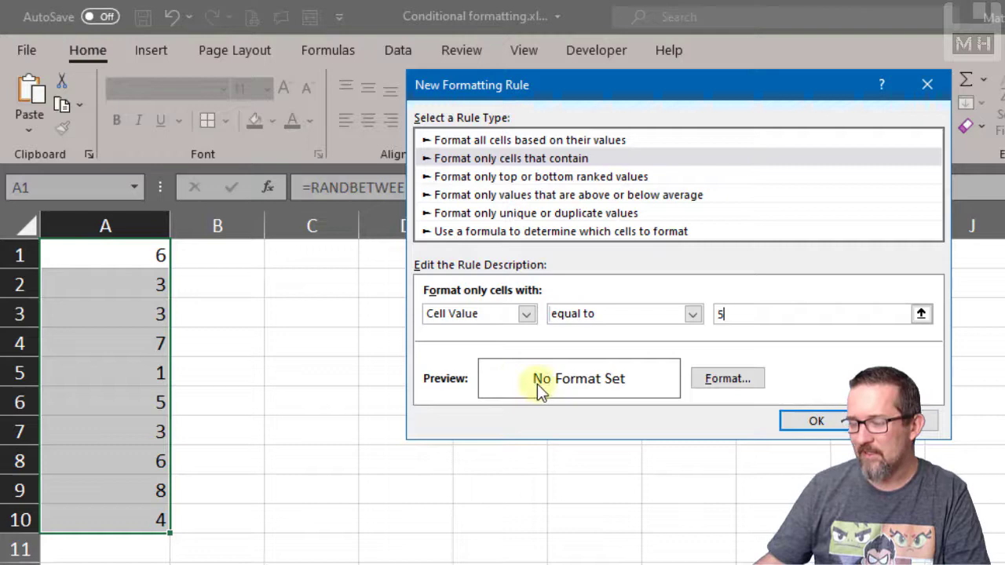
# Make matching values bold with strikethrough in the rule's format.
pyautogui.click(719, 379)
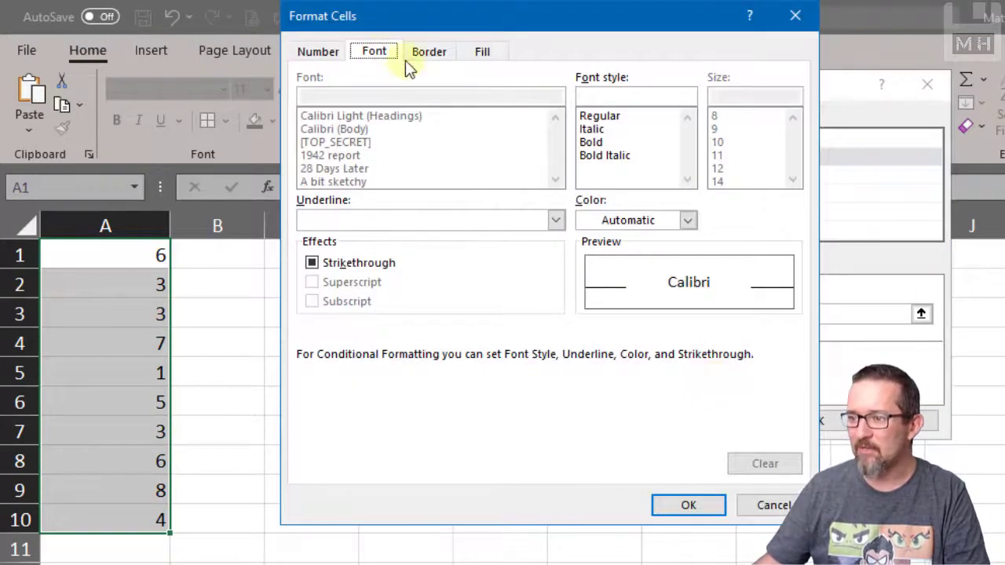
pyautogui.click(604, 145)
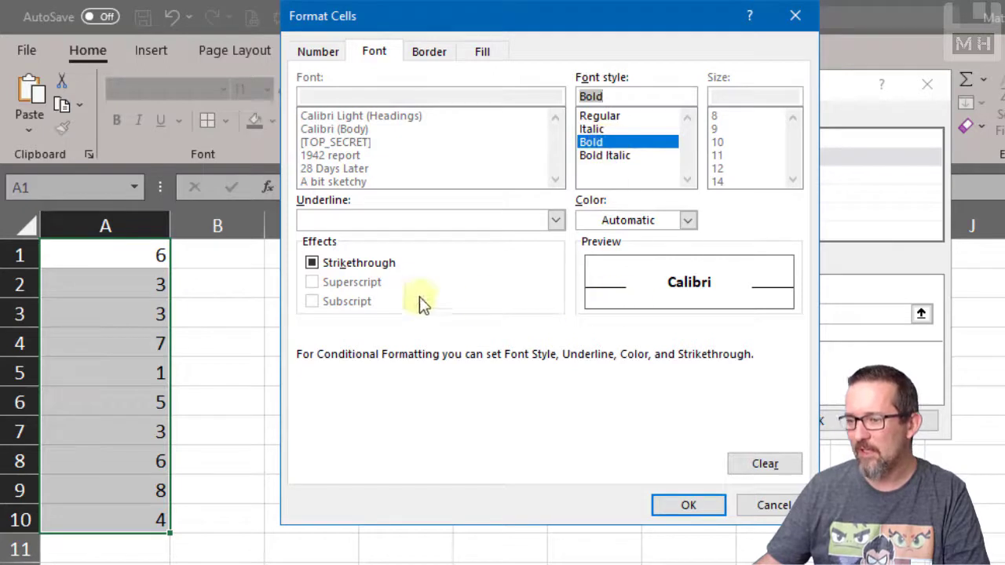
pyautogui.click(359, 263)
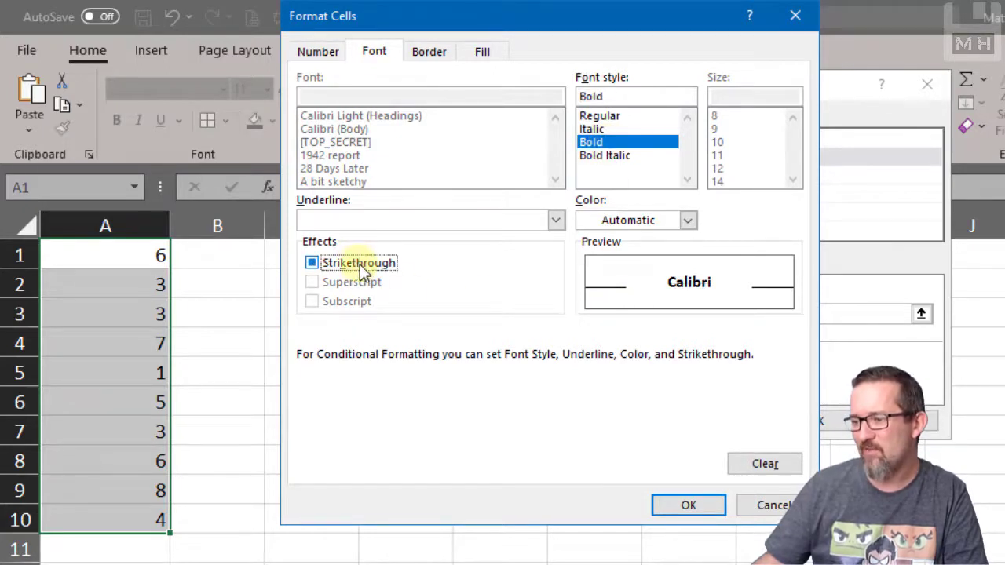
# Add red dash-dot top, left and bottom borders to matching cells.
pyautogui.click(428, 51)
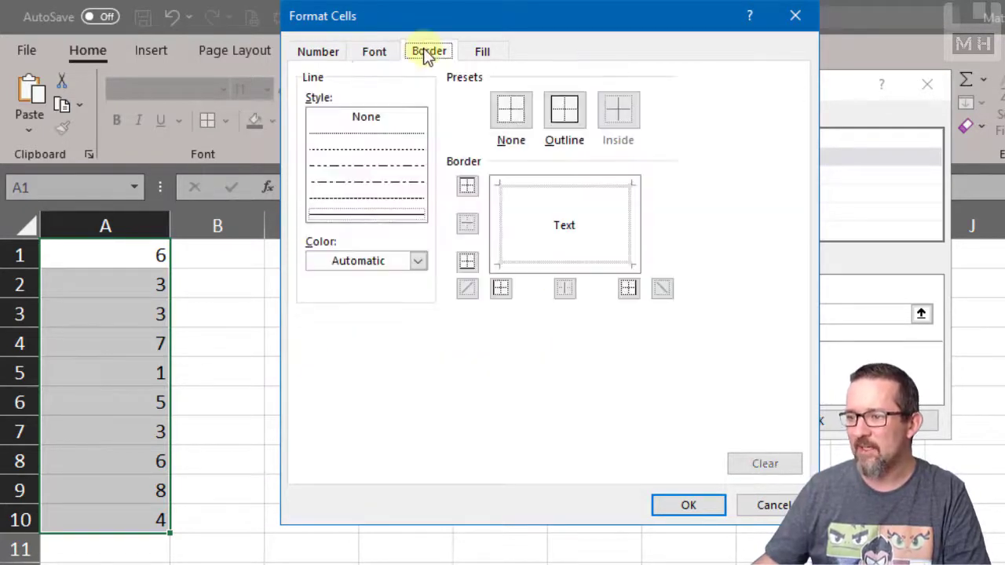
pyautogui.click(369, 180)
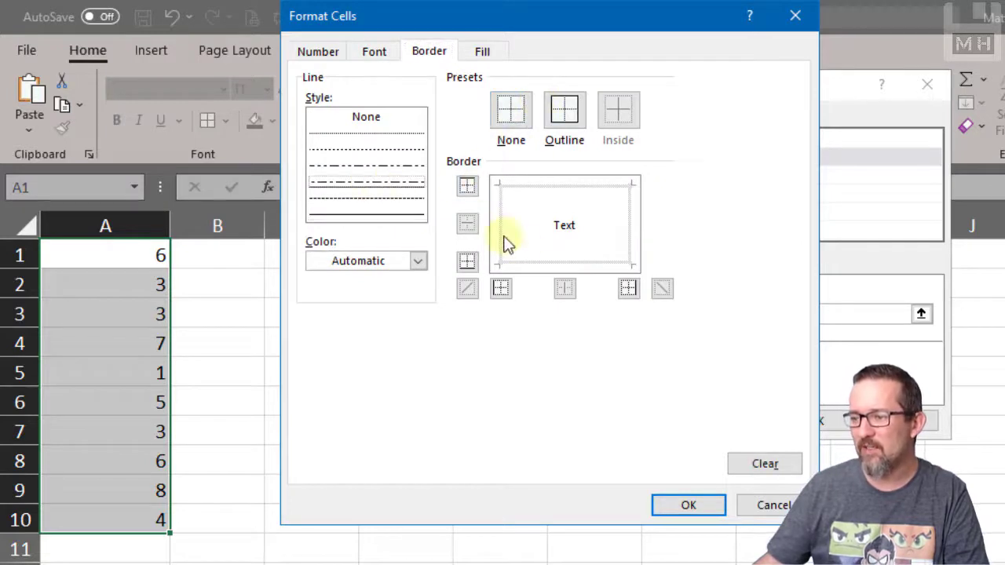
pyautogui.click(546, 263)
pyautogui.click(554, 188)
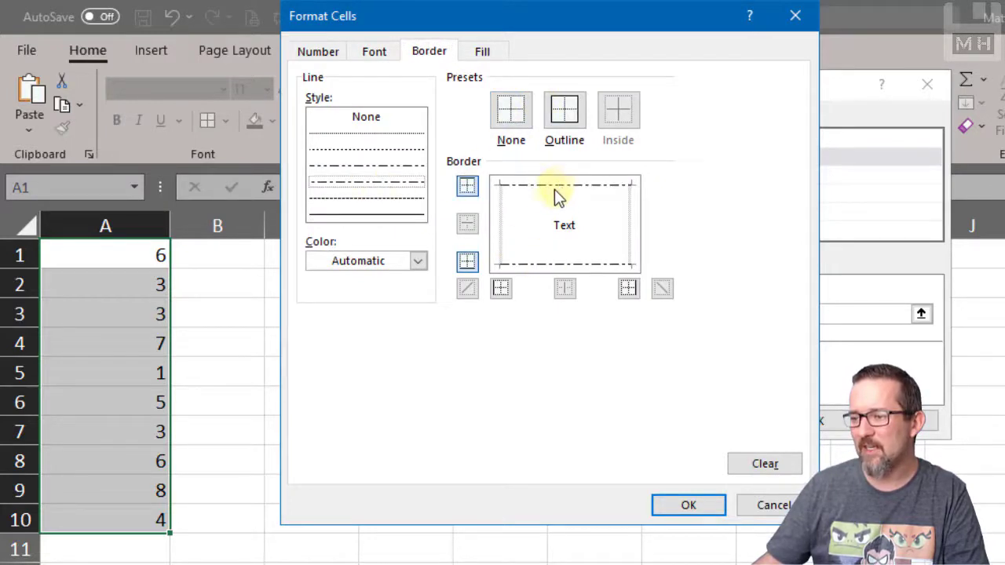
pyautogui.click(506, 229)
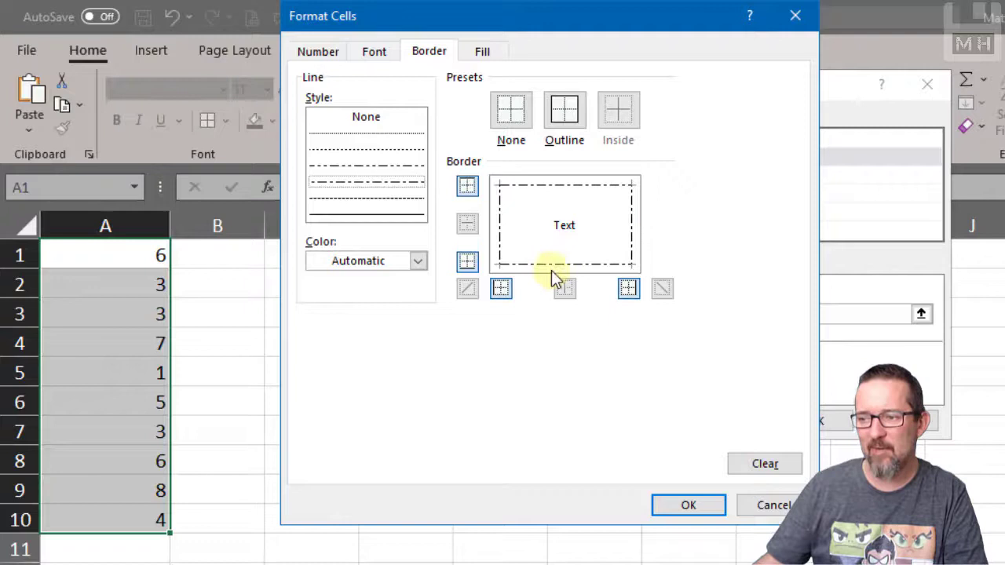
pyautogui.click(417, 262)
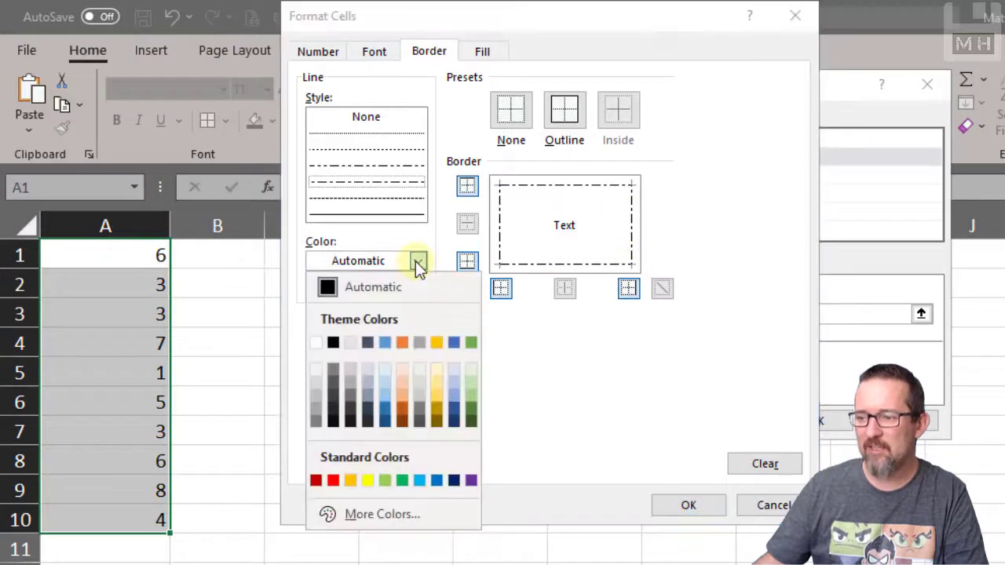
pyautogui.click(333, 479)
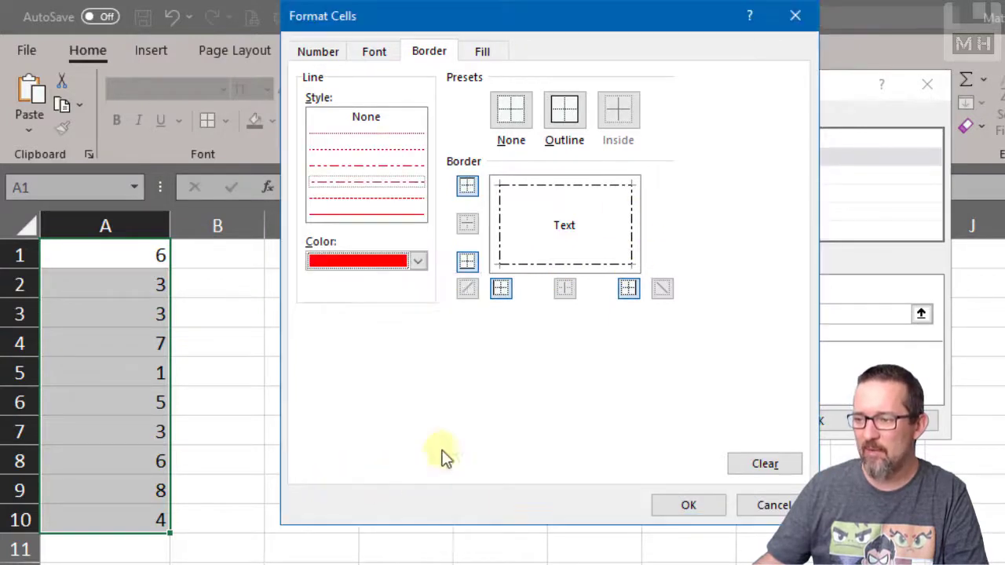
pyautogui.click(577, 188)
pyautogui.click(506, 220)
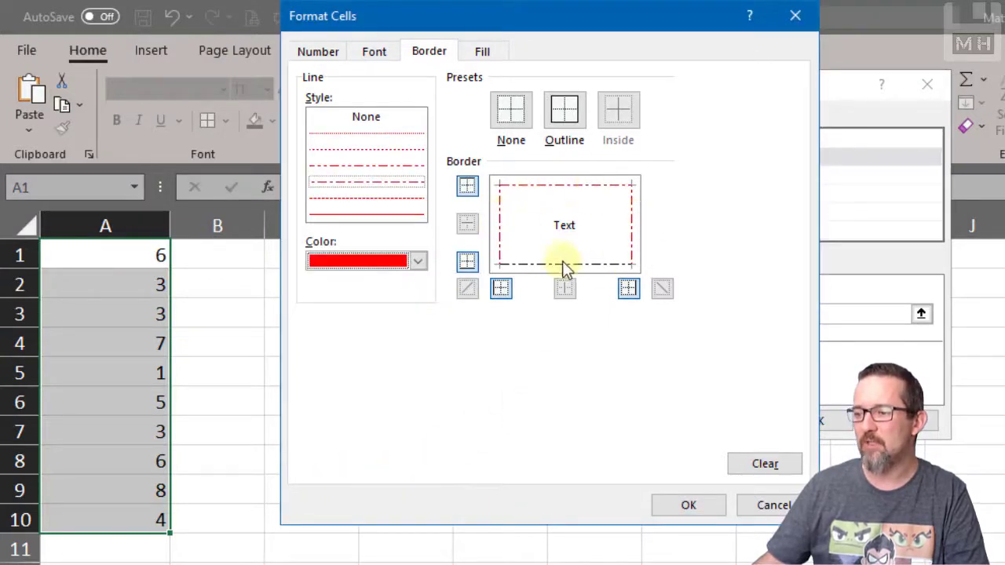
# Give matching cells a yellow fill with a dotted pattern and confirm the format.
pyautogui.click(480, 52)
pyautogui.click(370, 251)
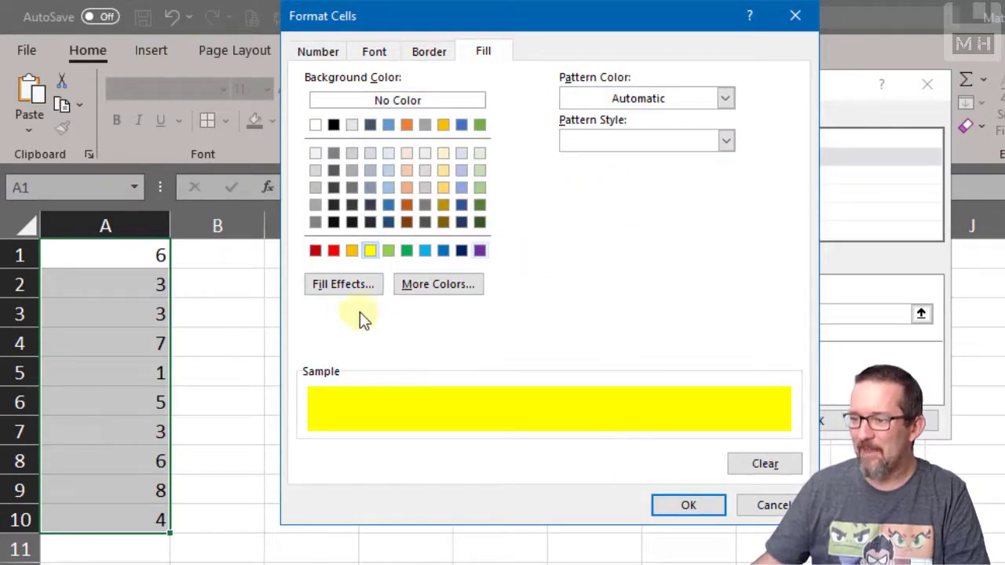
pyautogui.click(724, 141)
pyautogui.click(674, 169)
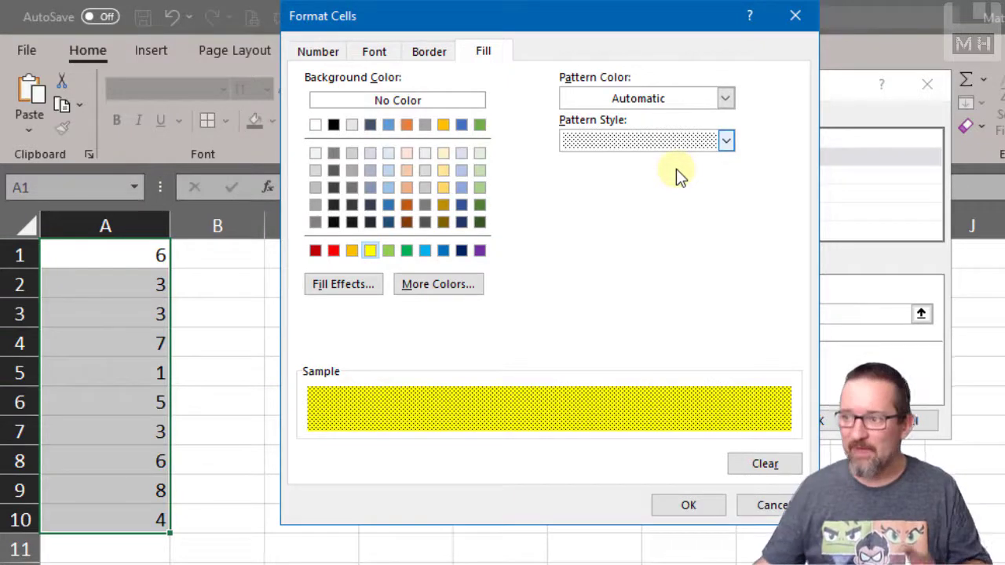
pyautogui.click(687, 502)
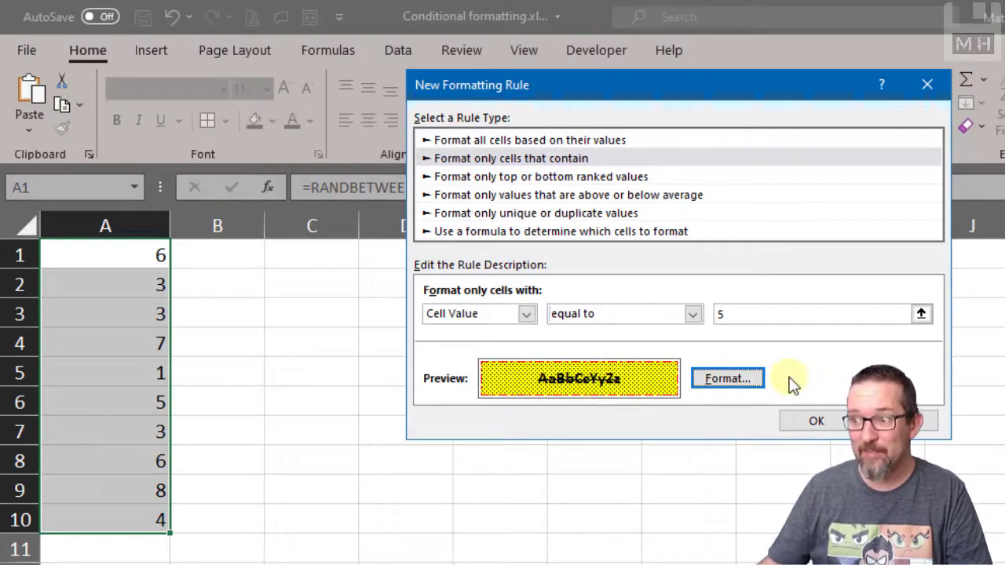
# Apply the equals-5 rule, then recalculate the RANDBETWEEN numbers by editing empty cells to check highlights.
pyautogui.click(820, 420)
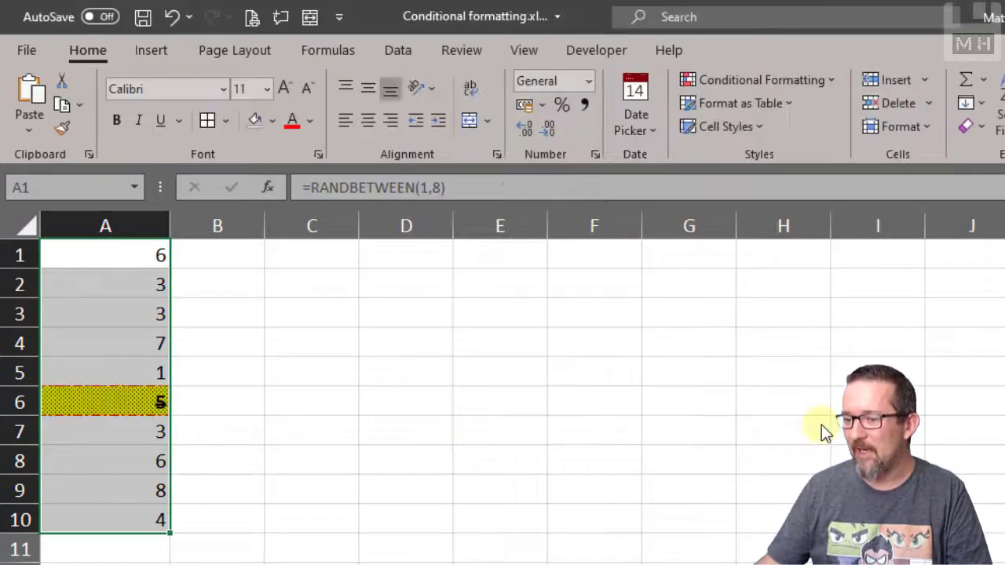
pyautogui.click(344, 340)
pyautogui.click(475, 292)
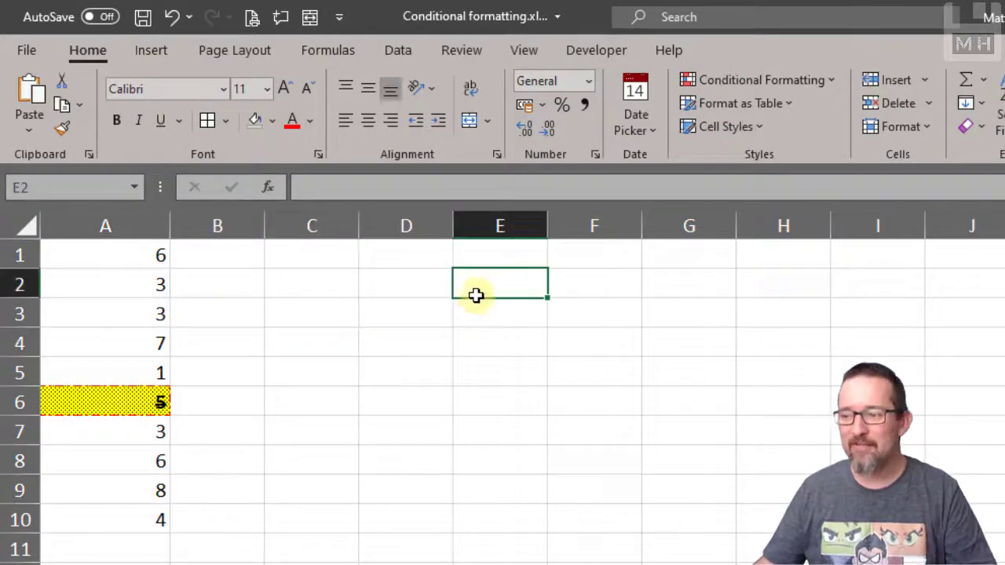
pyautogui.press('F2')
pyautogui.click(526, 339)
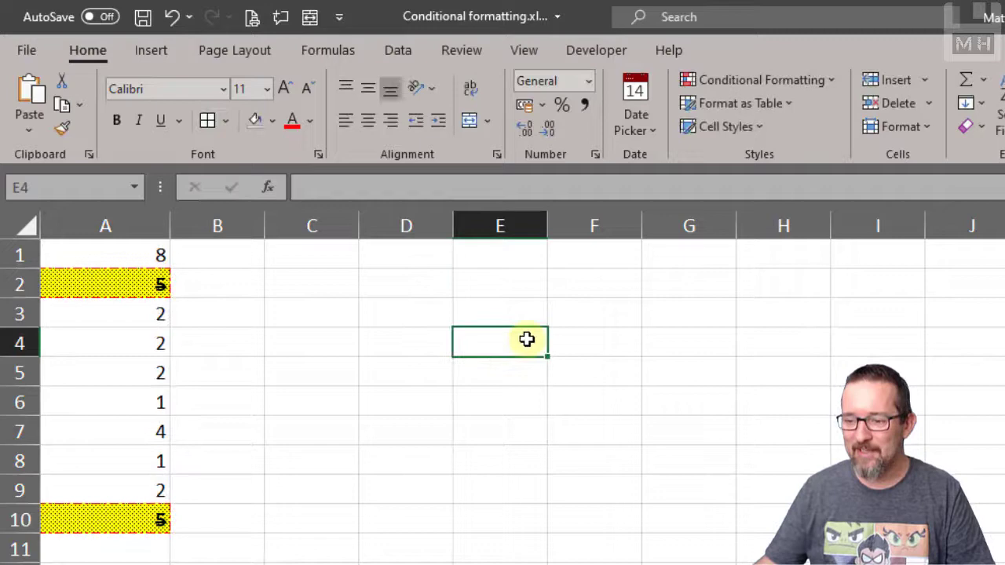
pyautogui.click(383, 287)
pyautogui.doubleClick(396, 322)
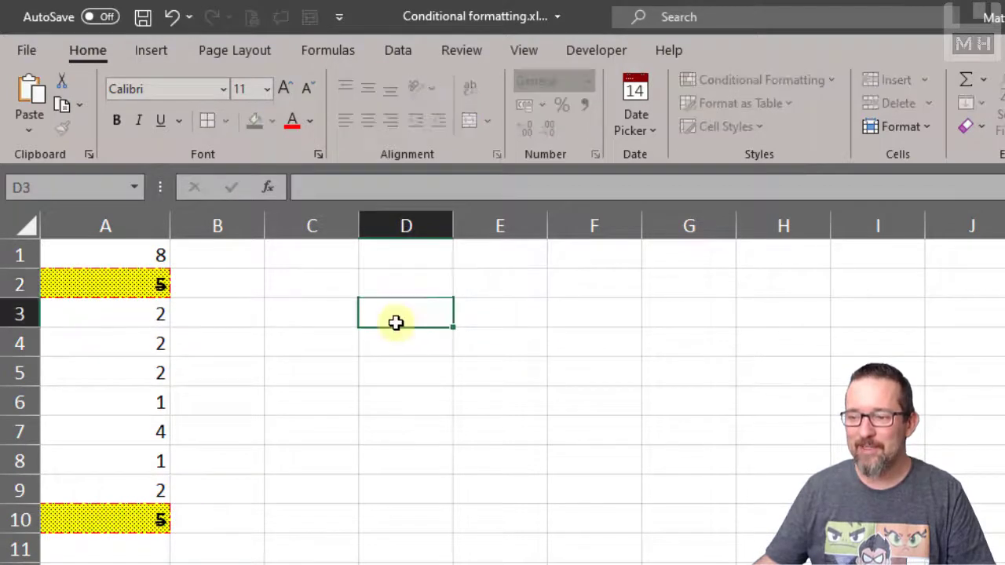
pyautogui.hotkey('ctrl', 'Return')
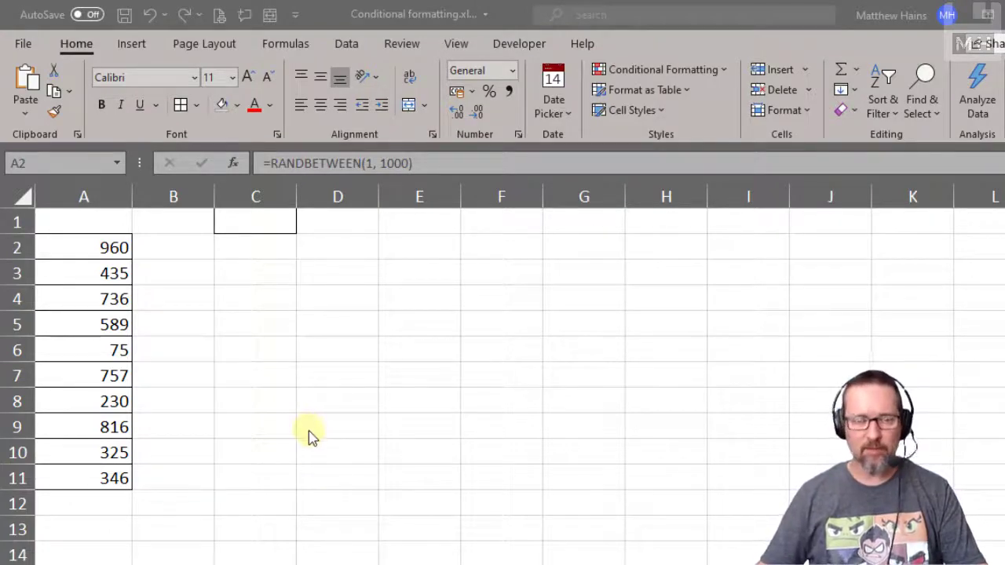
# Select the numbers in A2:A11 and start a Greater Than highlight rule.
pyautogui.click(202, 253)
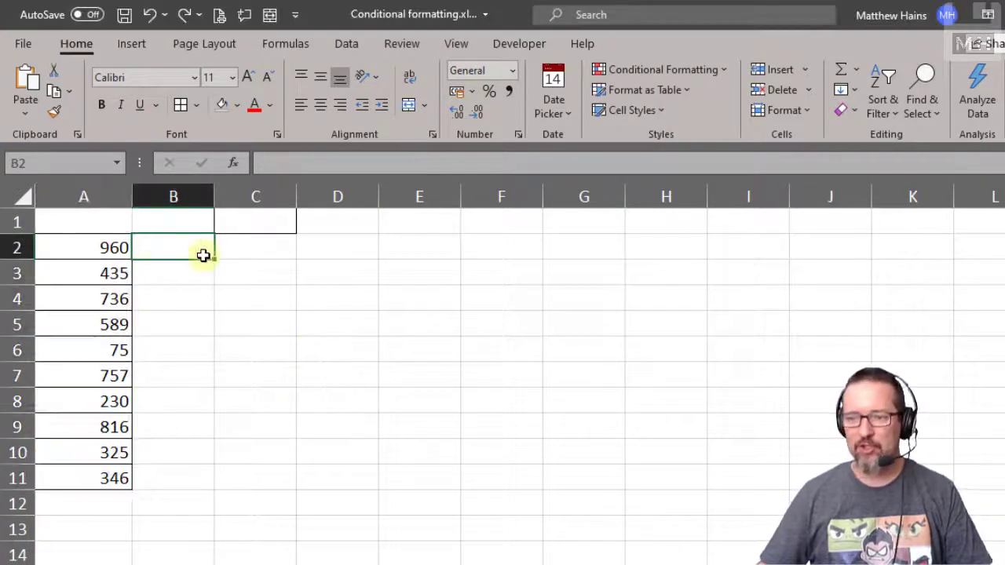
pyautogui.moveTo(86, 246); pyautogui.dragTo(92, 473)
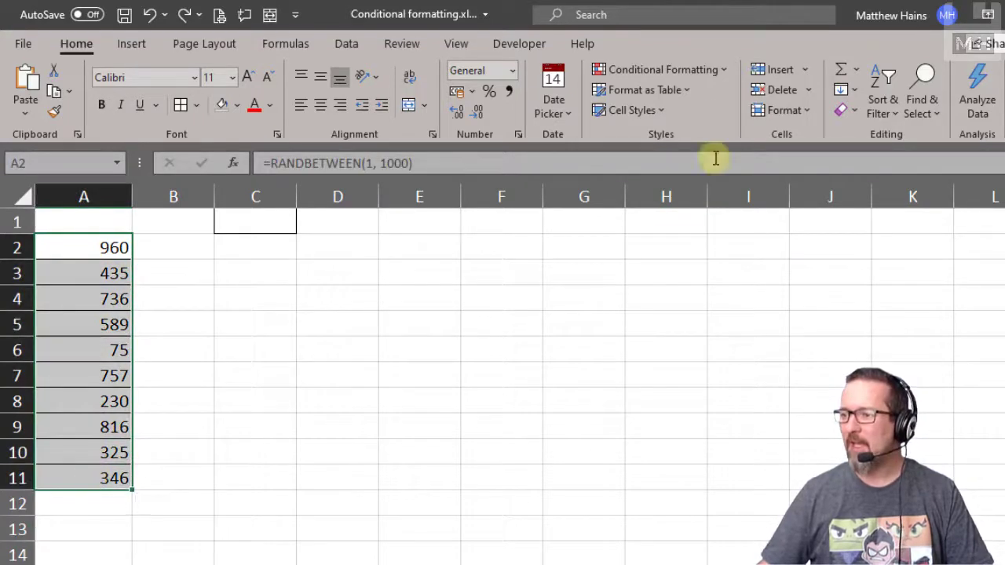
pyautogui.click(729, 73)
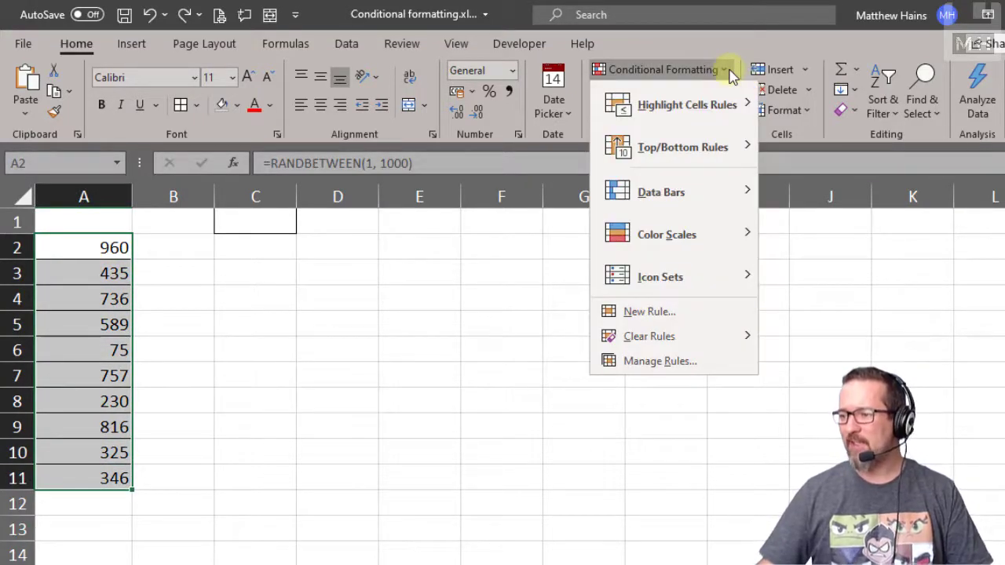
pyautogui.moveTo(709, 105)
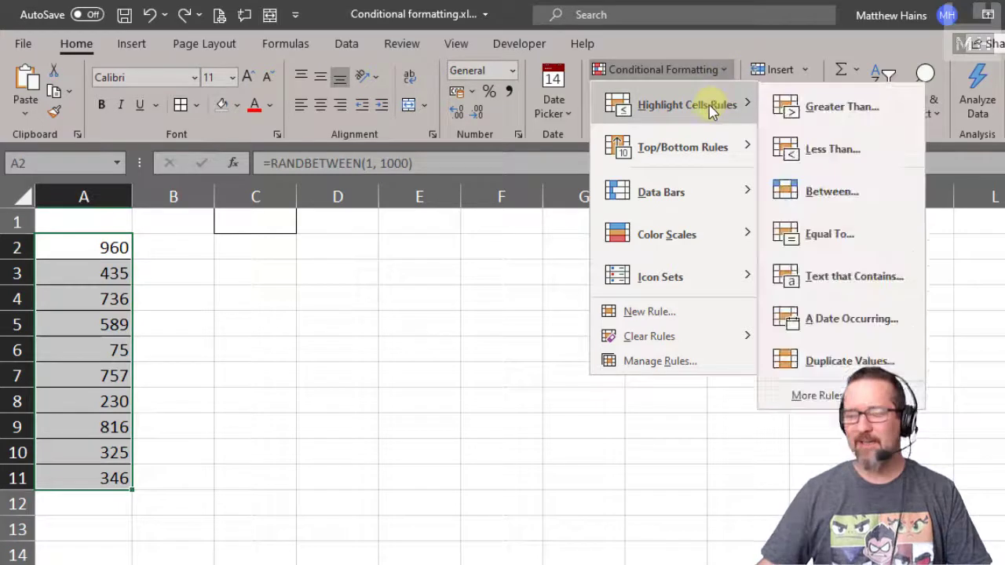
pyautogui.click(852, 111)
# Replace the 517.5 threshold with 500 and apply Green Fill with Dark Green Text.
pyautogui.click(439, 227)
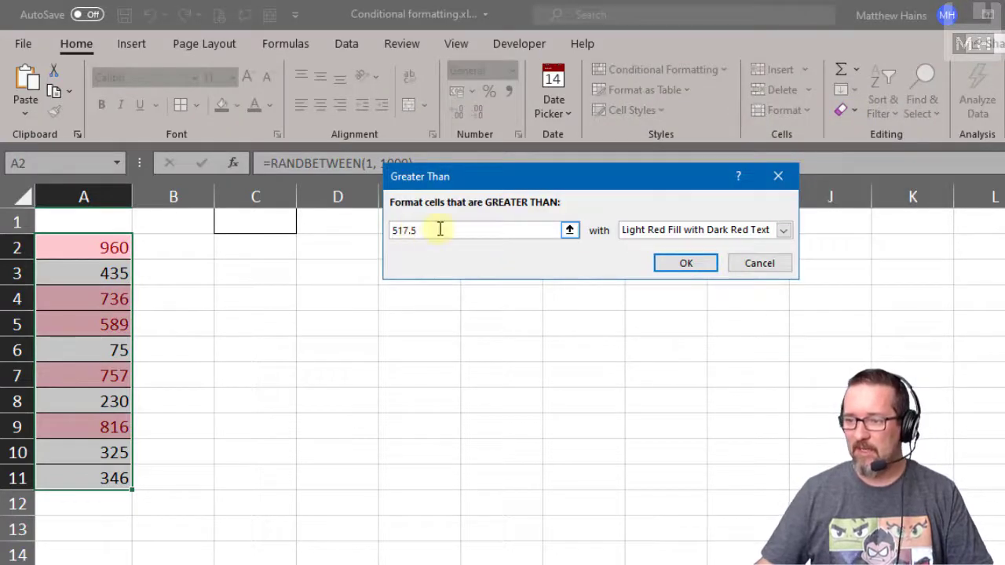
pyautogui.moveTo(440, 228); pyautogui.dragTo(385, 229)
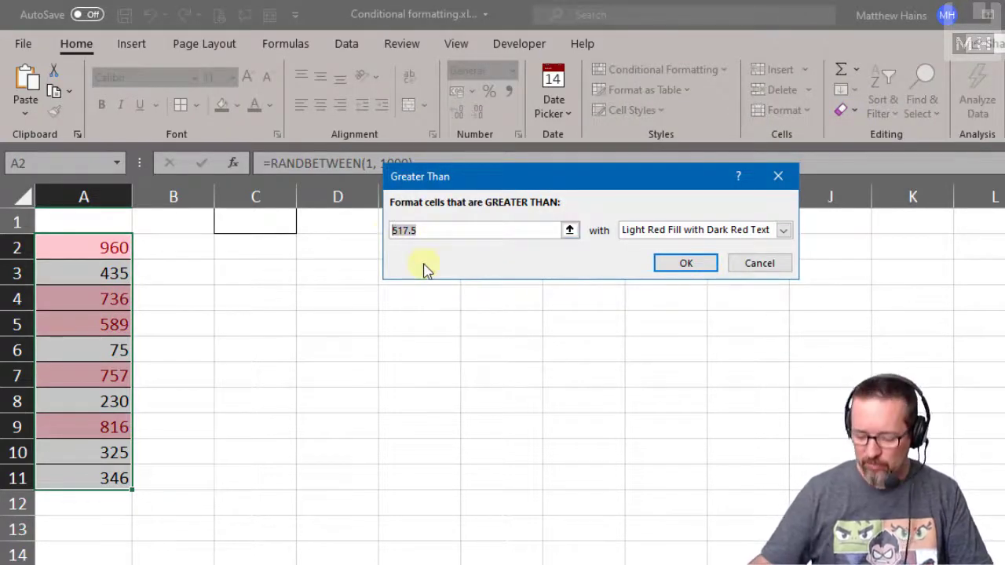
pyautogui.write('500')
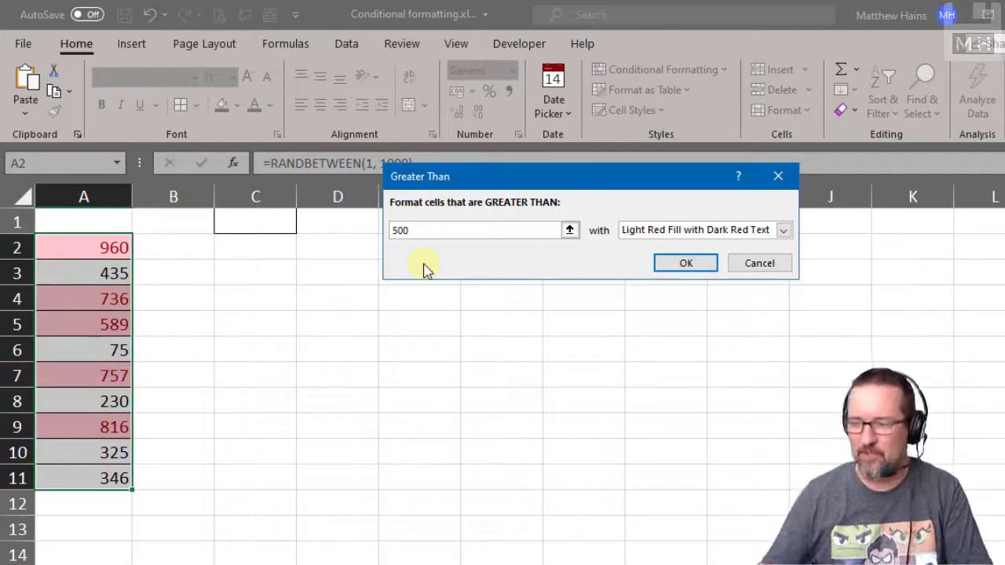
pyautogui.click(697, 232)
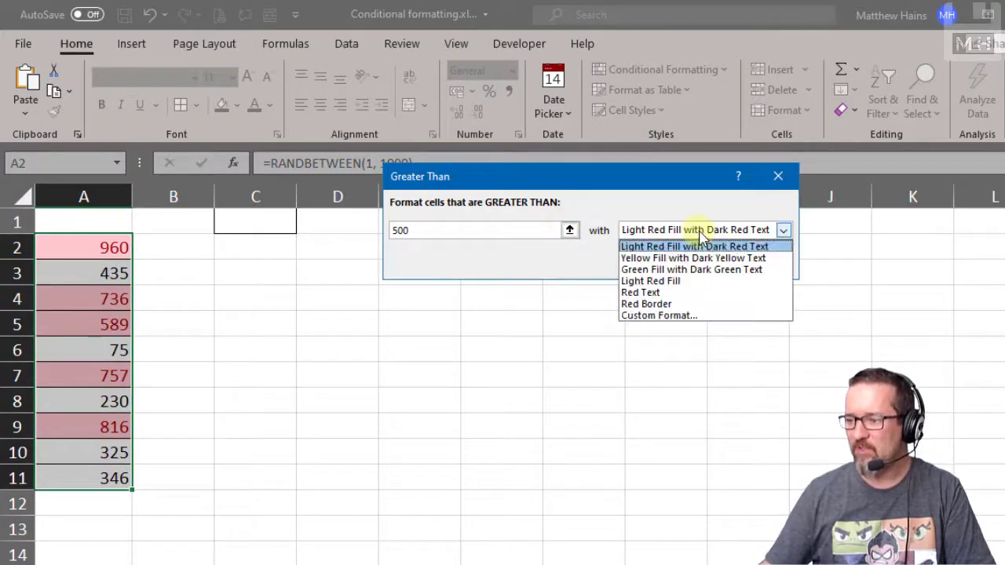
pyautogui.click(690, 271)
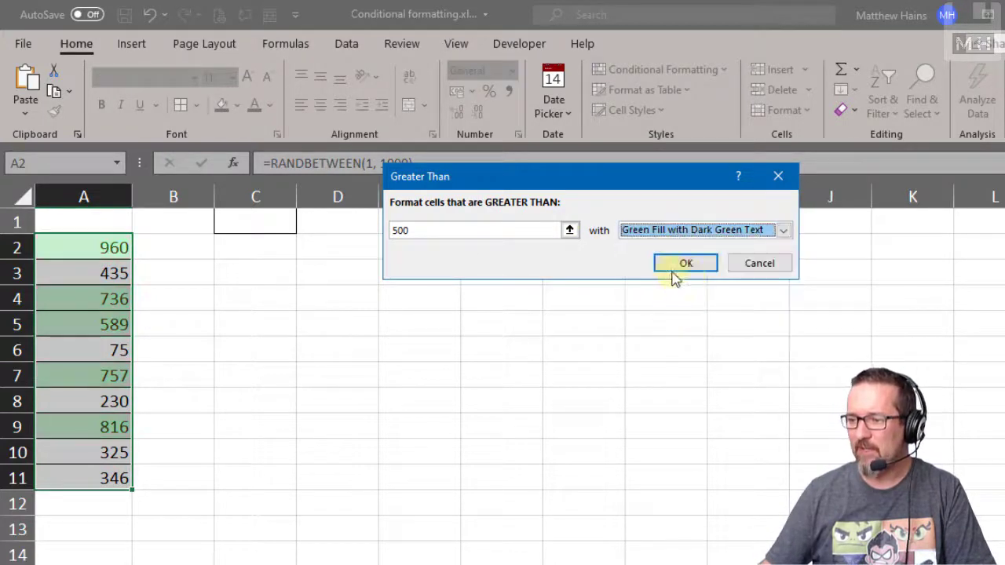
pyautogui.click(682, 269)
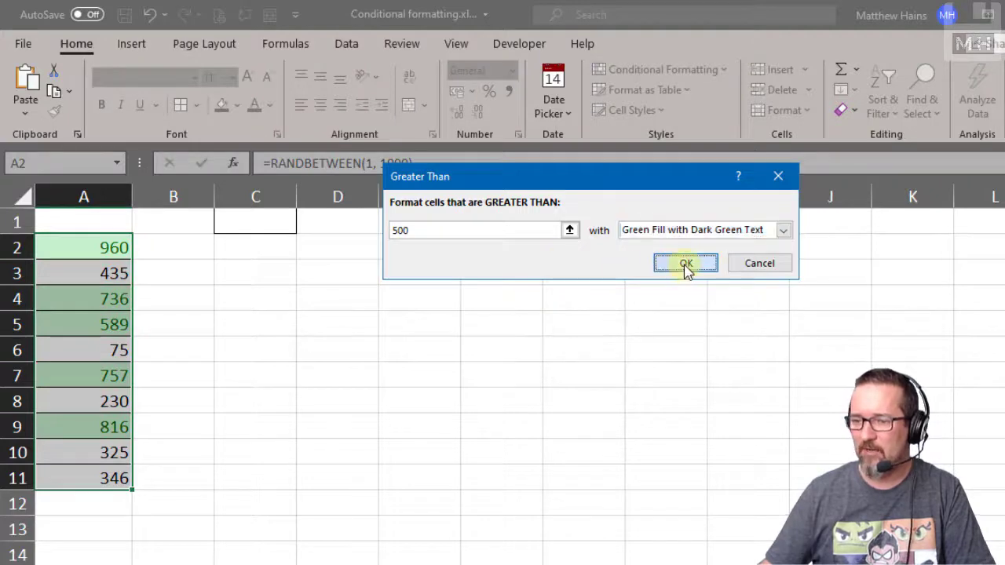
pyautogui.click(337, 226)
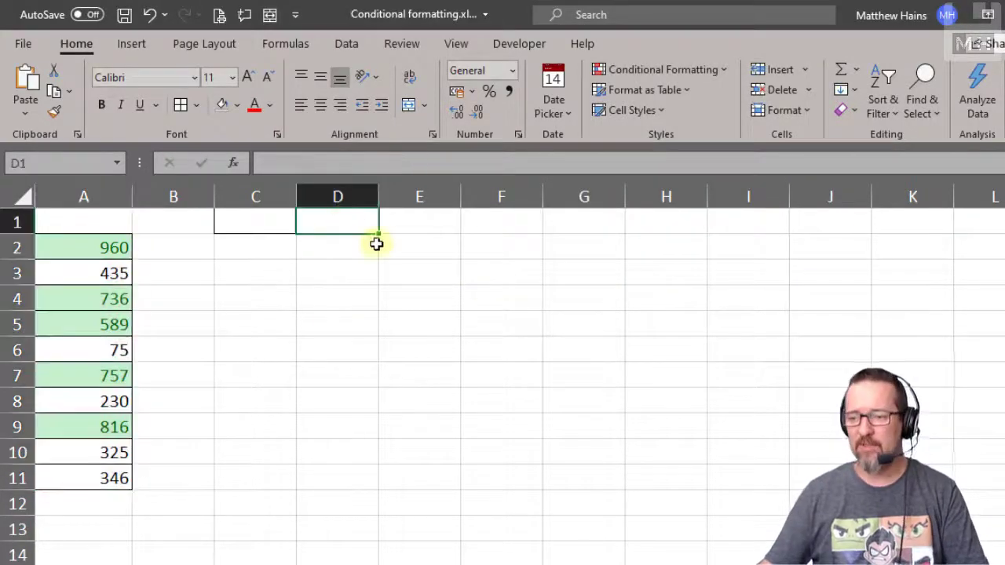
# Recalculate the RANDBETWEEN numbers from D1 repeatedly, then select A2:A11.
pyautogui.press('F2')
pyautogui.click(388, 267)
pyautogui.click(322, 225)
pyautogui.press('F2')
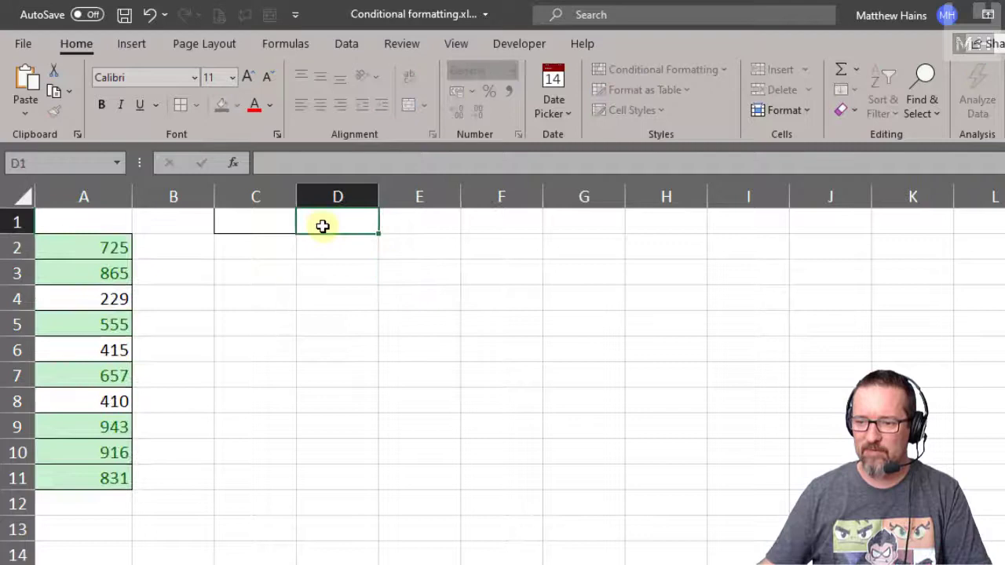
pyautogui.press('Escape')
pyautogui.press('F2')
pyautogui.press('Escape')
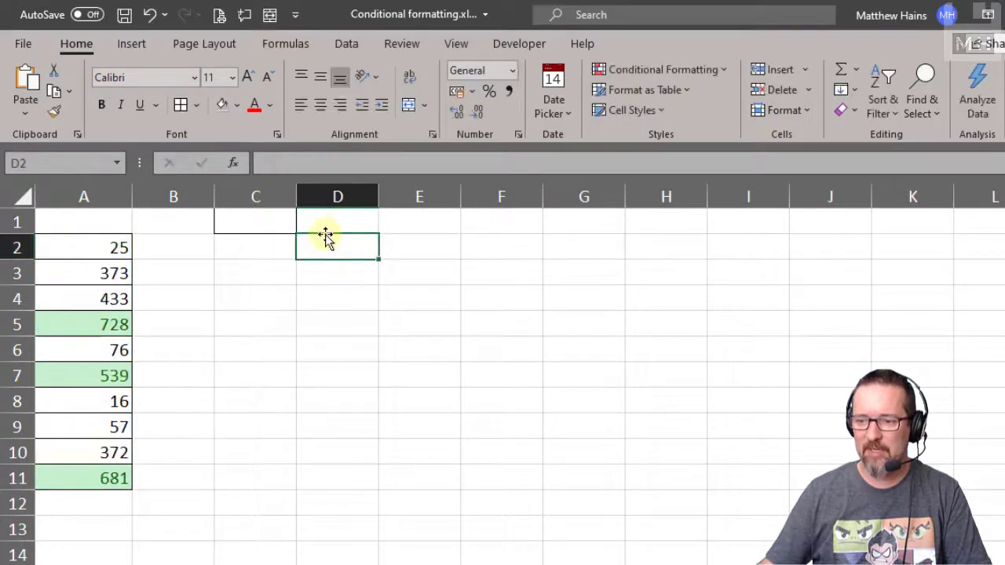
pyautogui.press('F2')
pyautogui.press('Escape')
pyautogui.press('F2')
pyautogui.press('Escape')
pyautogui.press('F2')
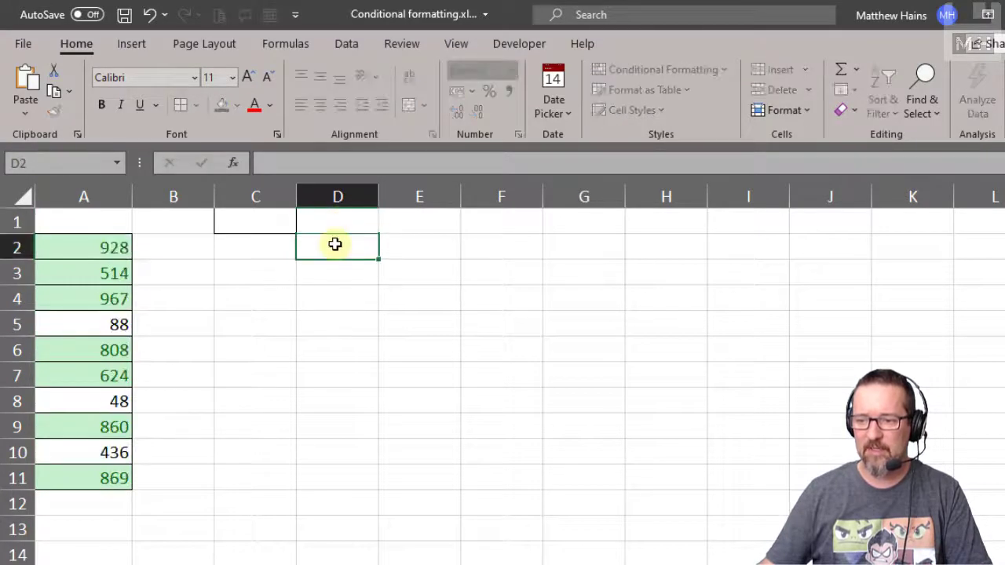
pyautogui.press('Escape')
pyautogui.press('F2')
pyautogui.press('Escape')
pyautogui.press('F2')
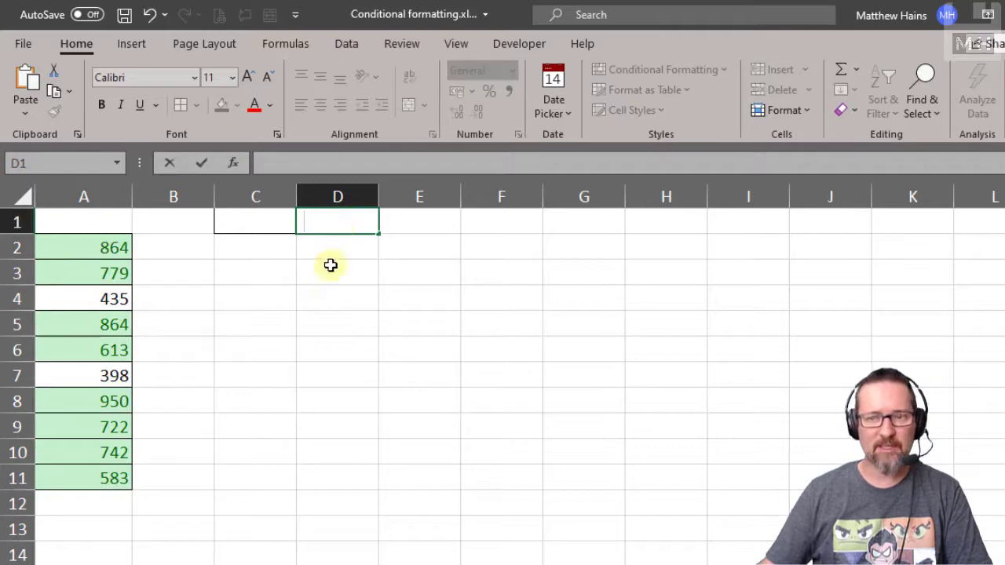
pyautogui.click(325, 265)
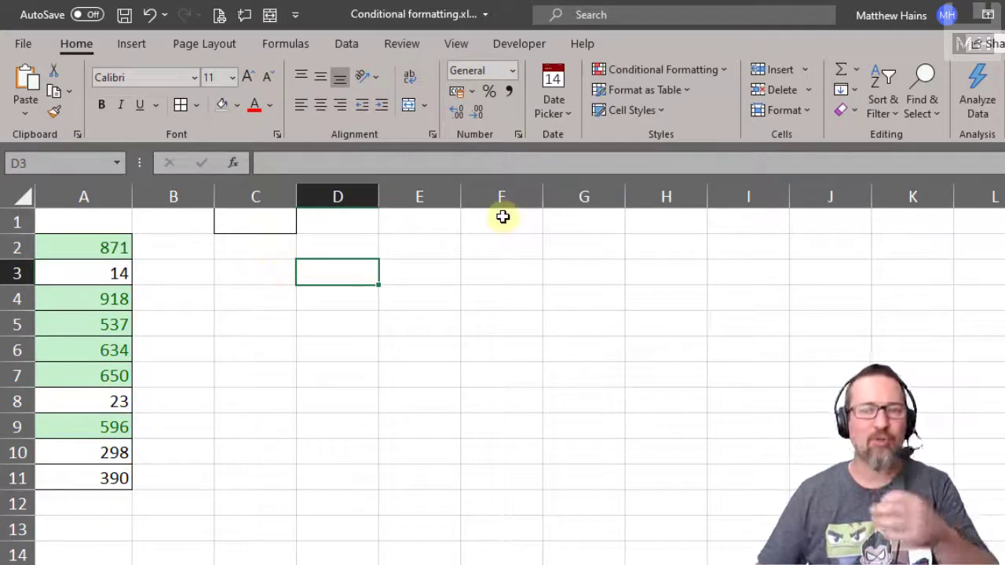
pyautogui.moveTo(86, 245); pyautogui.dragTo(97, 478)
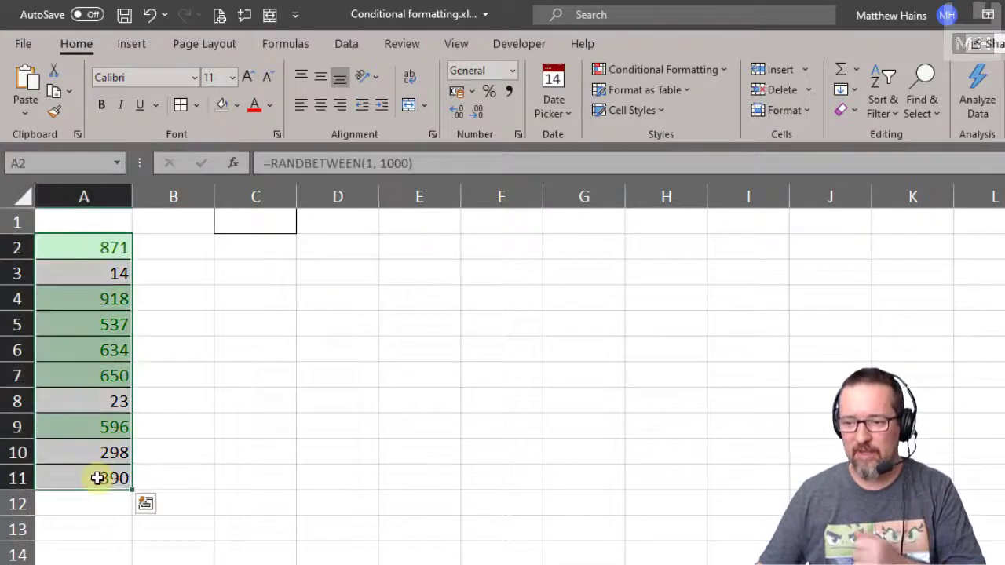
# Clear all conditional formatting rules from the entire sheet.
pyautogui.click(709, 73)
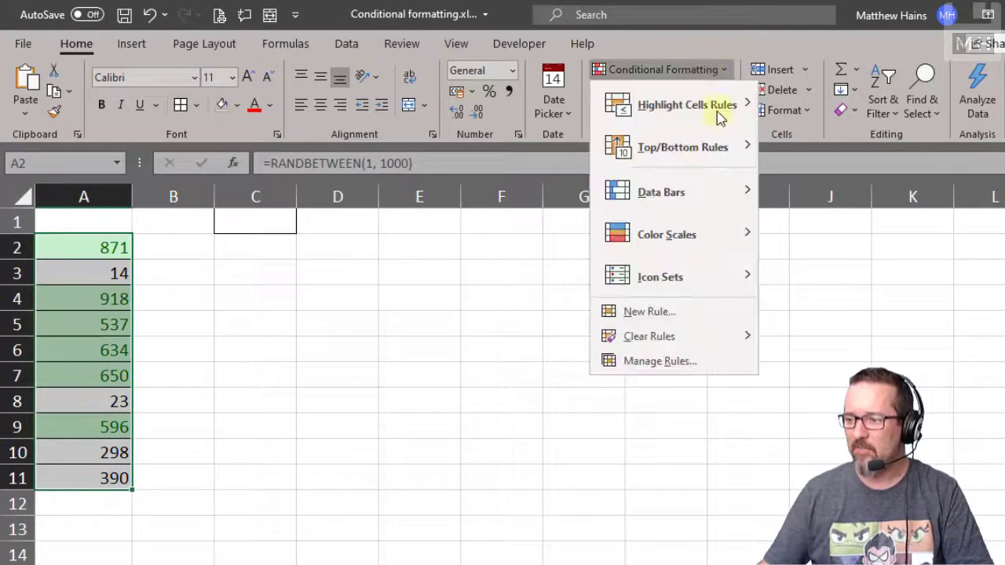
pyautogui.moveTo(679, 343)
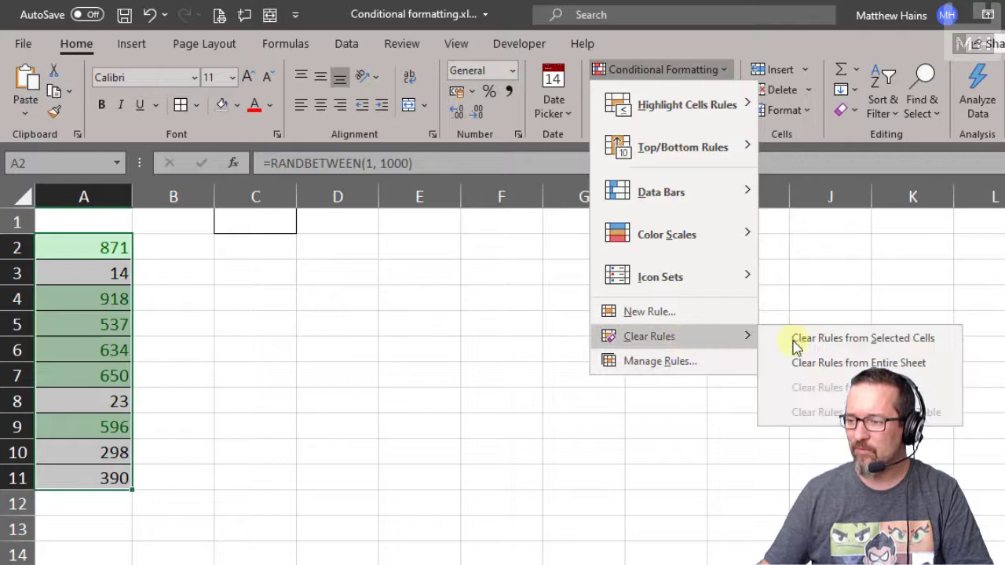
pyautogui.click(833, 366)
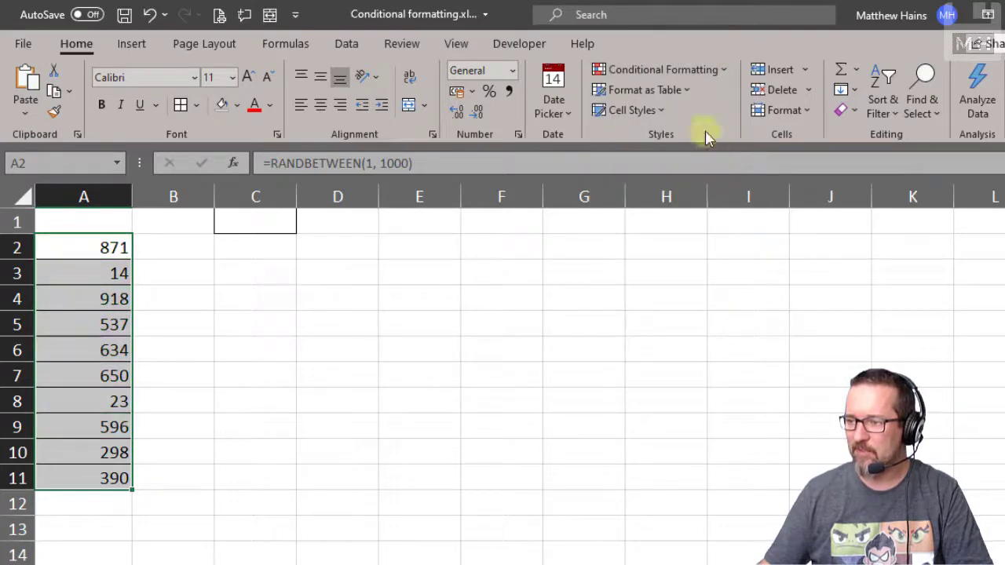
# Start a new 'Format only cells that contain' rule for Cell Value greater than 500.
pyautogui.click(655, 68)
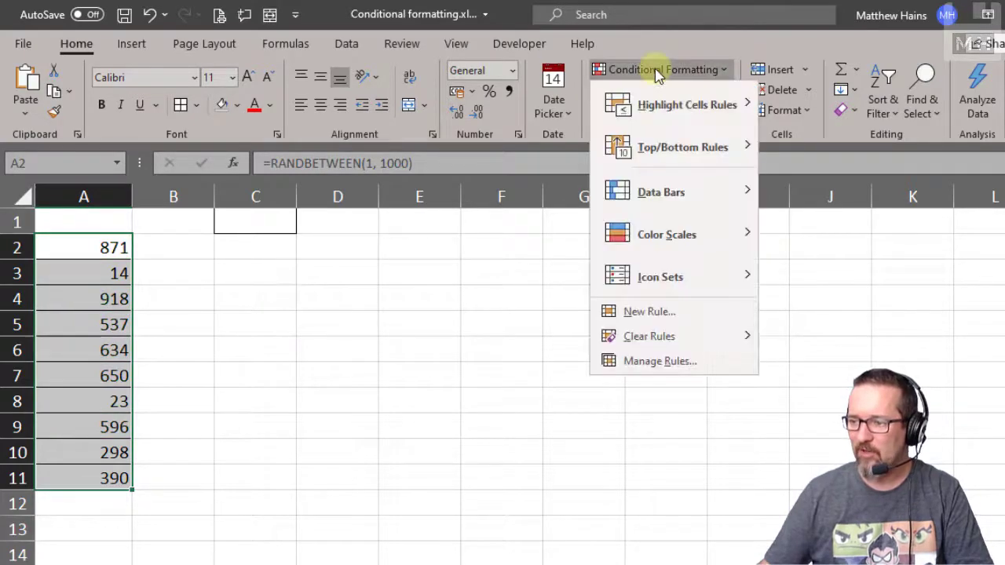
pyautogui.click(654, 314)
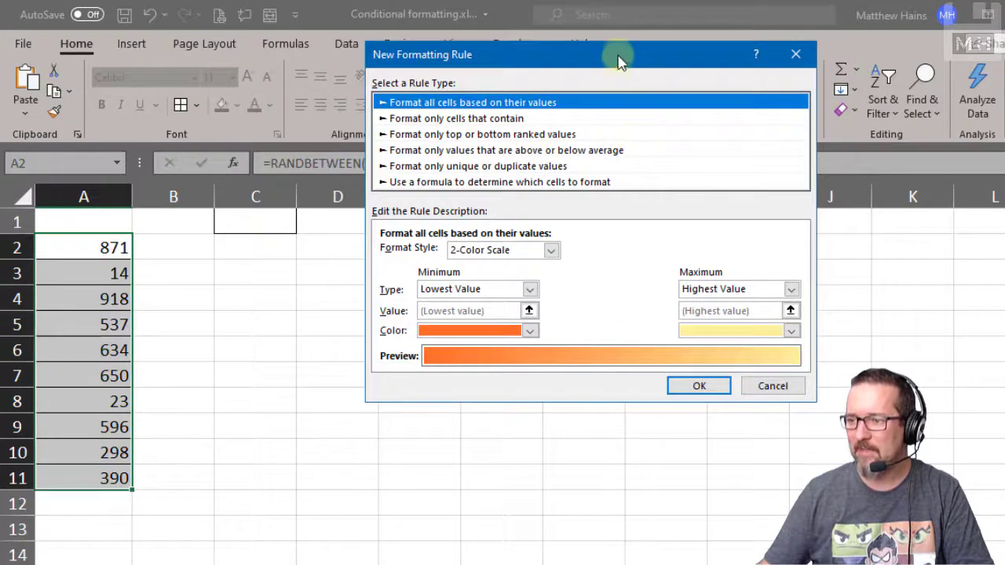
pyautogui.moveTo(621, 60); pyautogui.dragTo(580, 58)
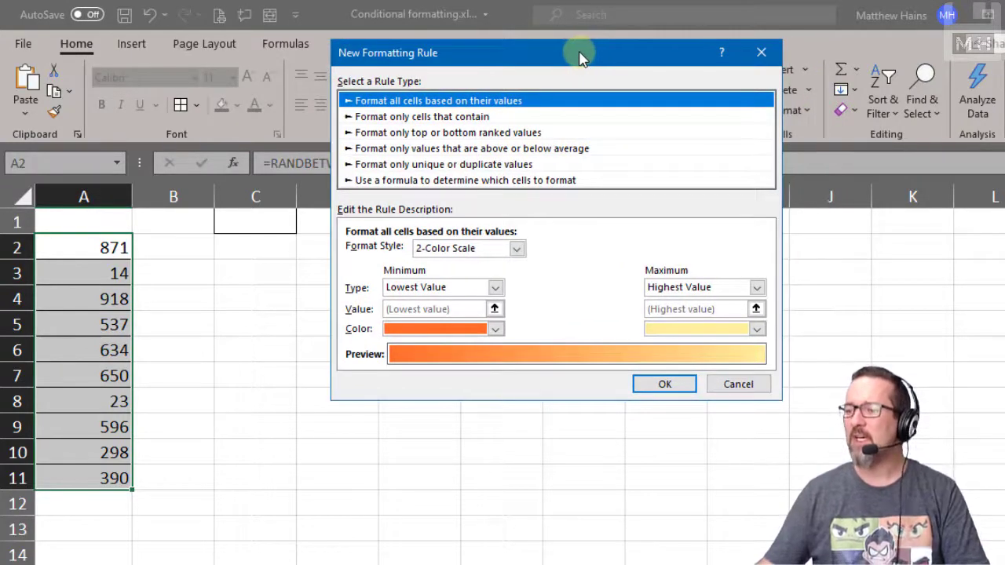
pyautogui.click(438, 118)
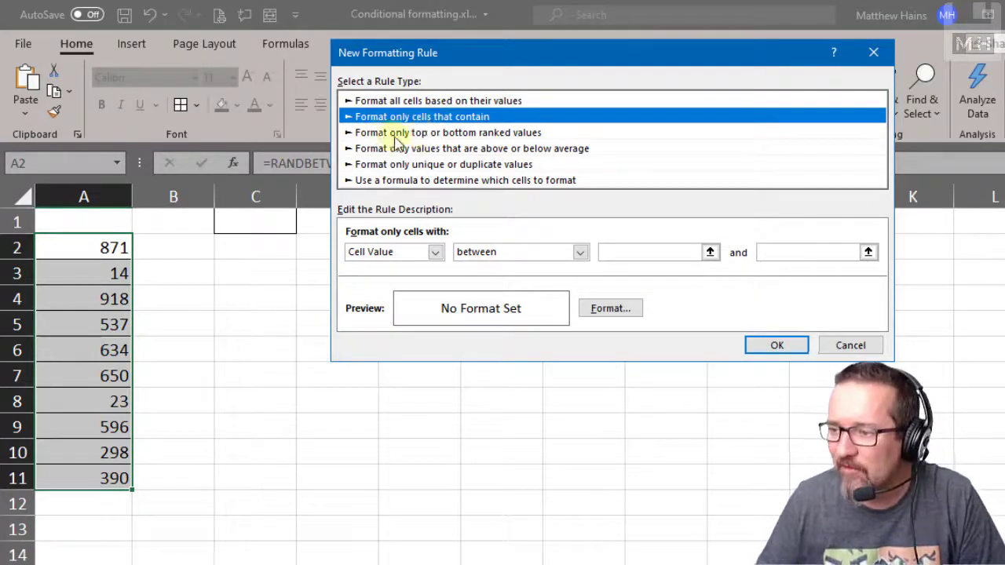
pyautogui.click(435, 252)
pyautogui.click(577, 253)
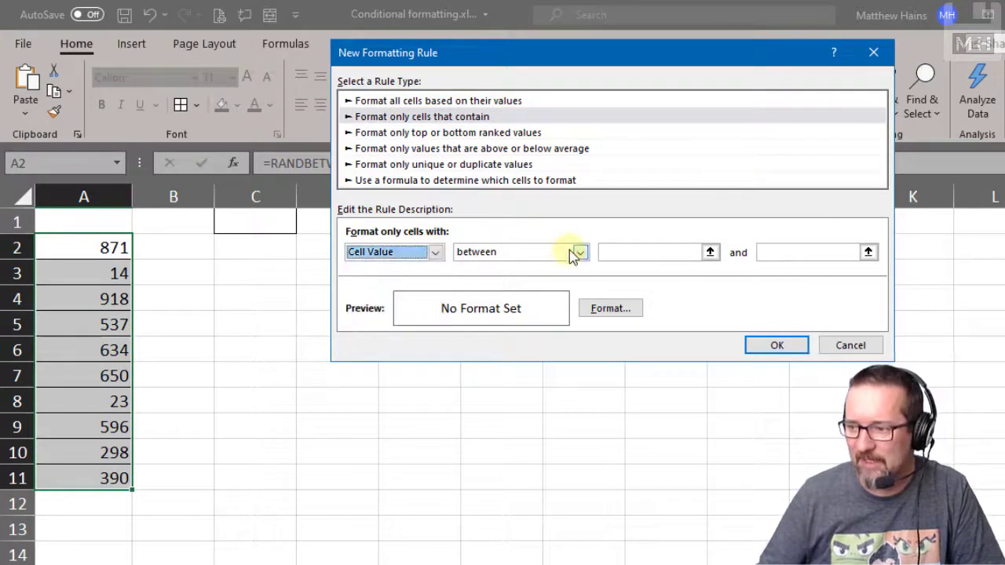
pyautogui.click(578, 252)
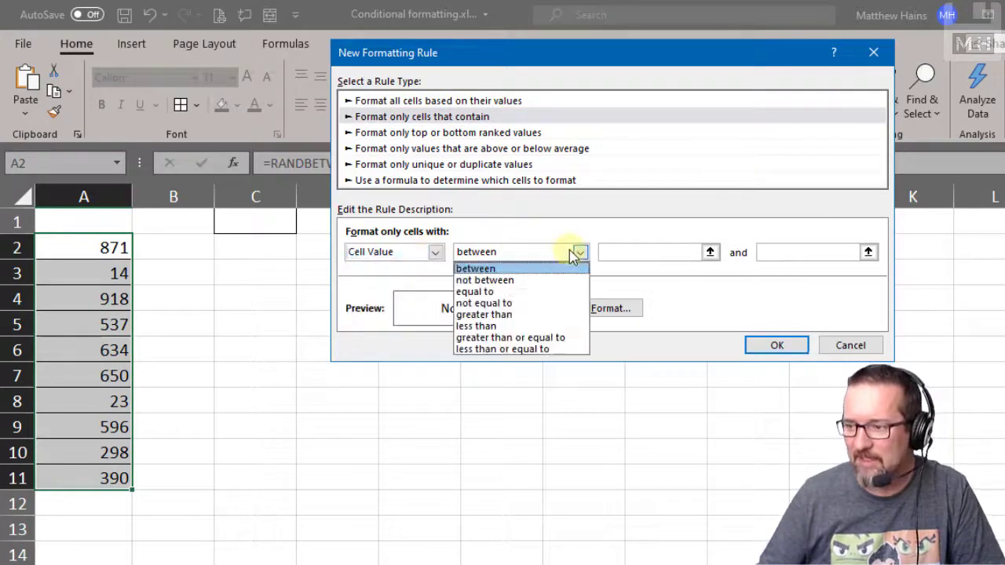
pyautogui.click(541, 314)
pyautogui.click(649, 253)
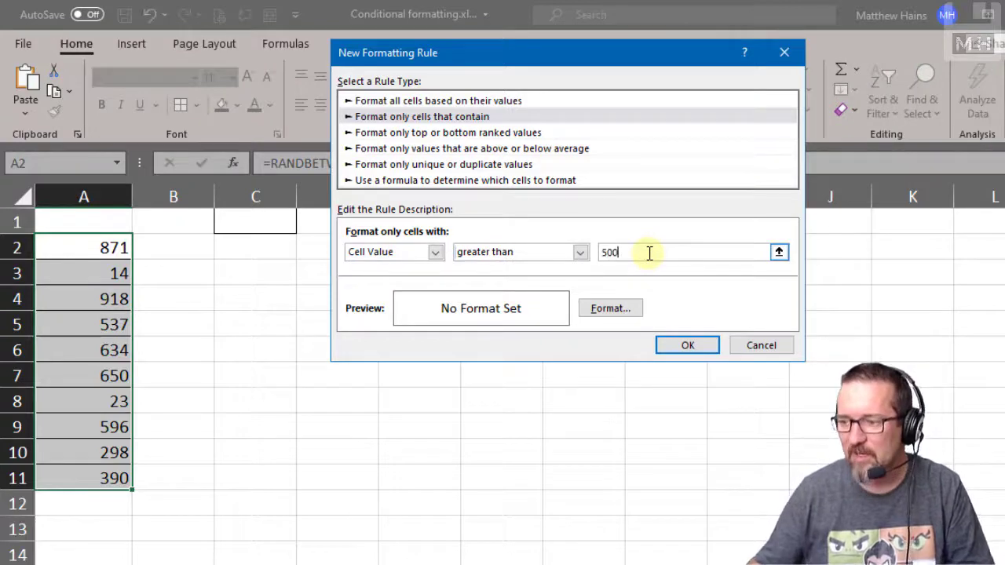
# Give the greater-than-500 rule an Orange, Lighter 40% fill and apply it.
pyautogui.click(626, 310)
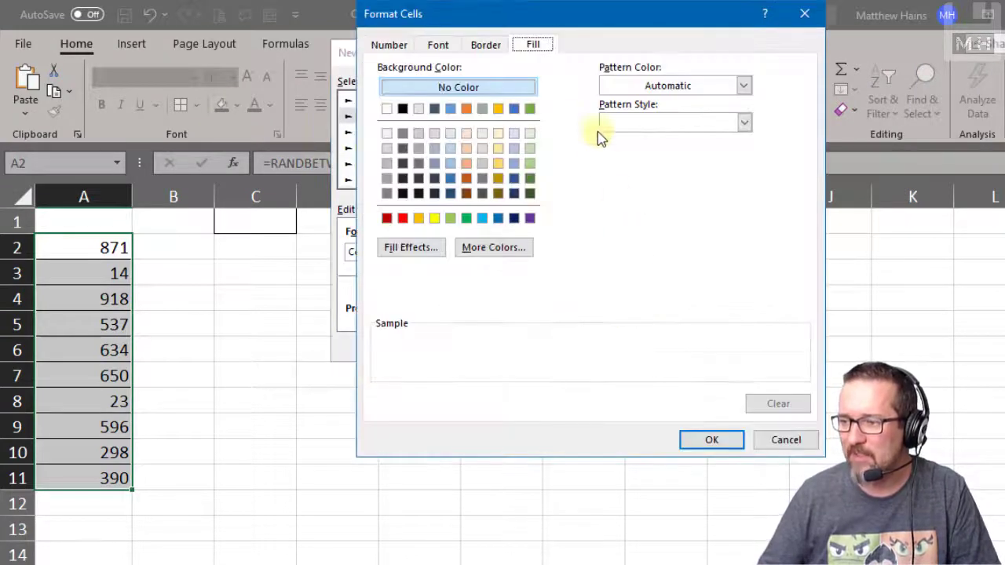
pyautogui.click(467, 134)
pyautogui.click(466, 162)
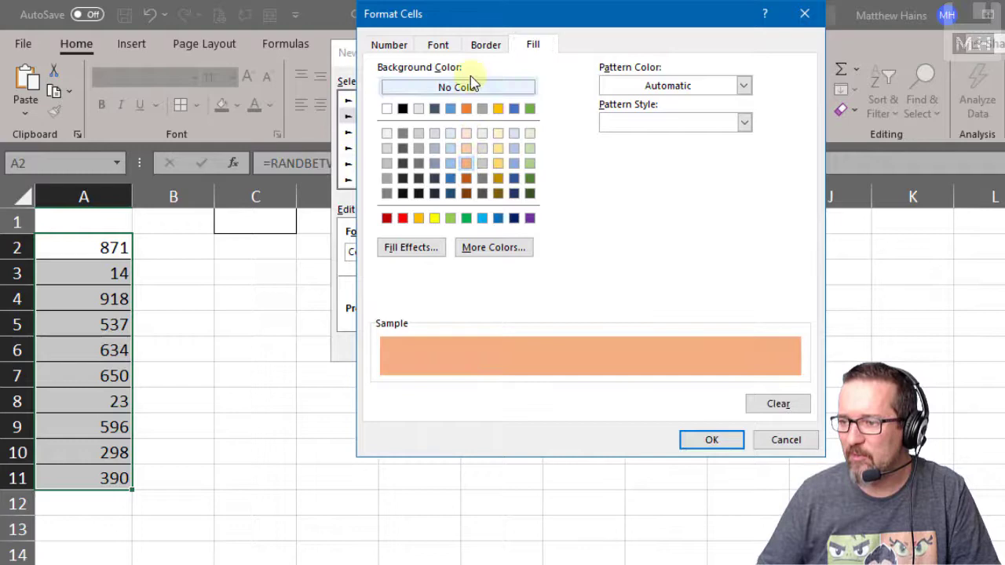
pyautogui.click(711, 441)
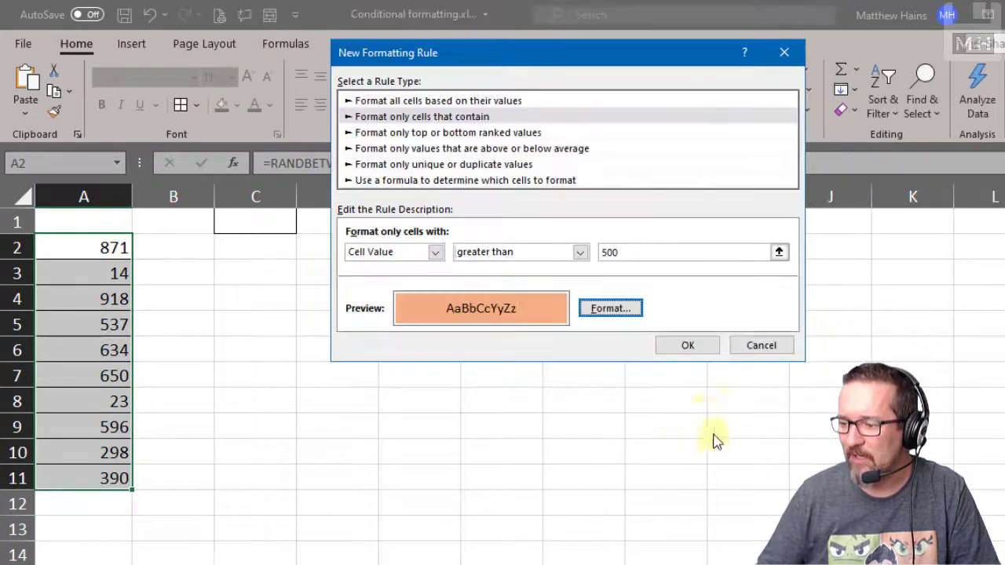
pyautogui.click(693, 351)
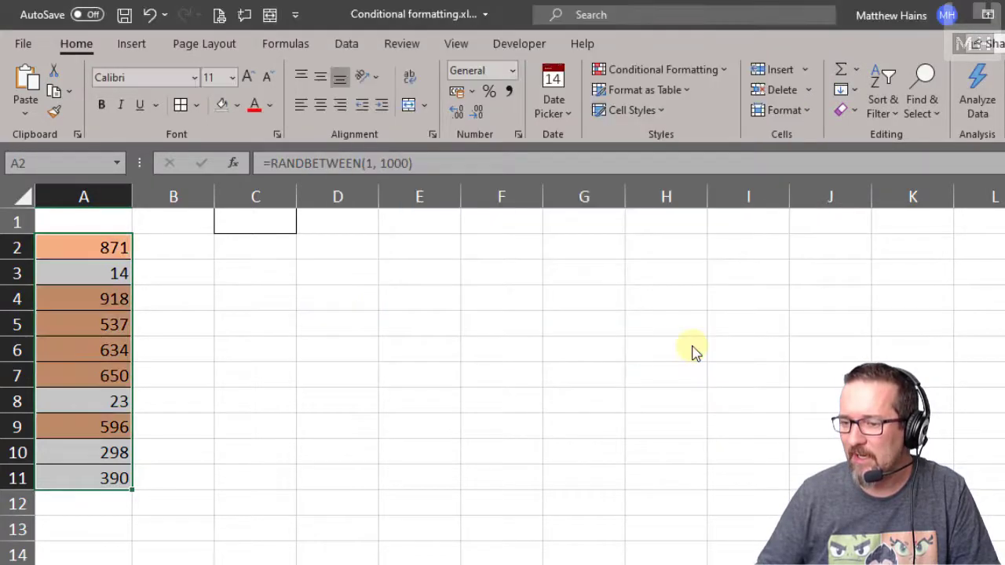
pyautogui.click(471, 296)
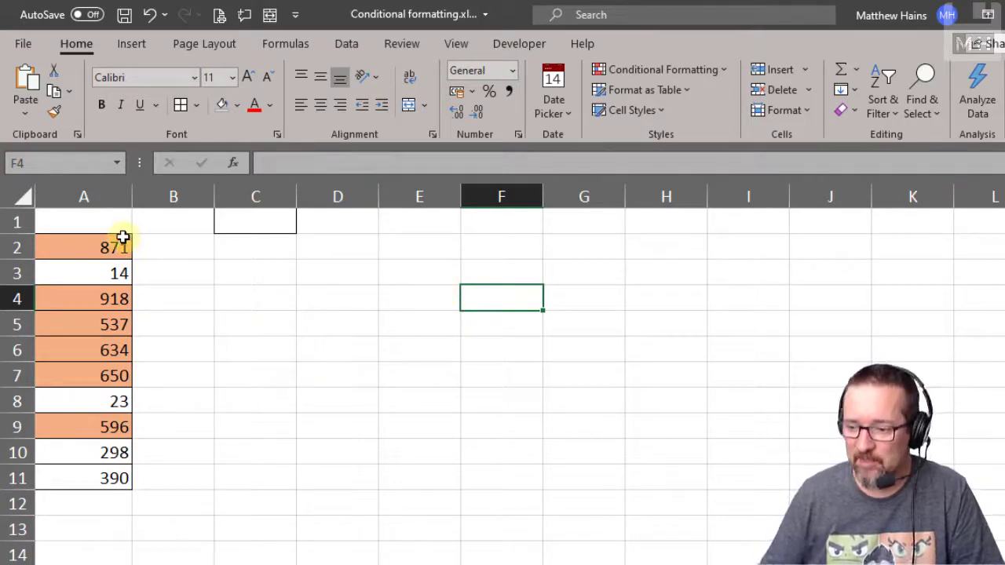
# Switch to the words sheet and select the words in A2:A13.
pyautogui.click(276, 562)
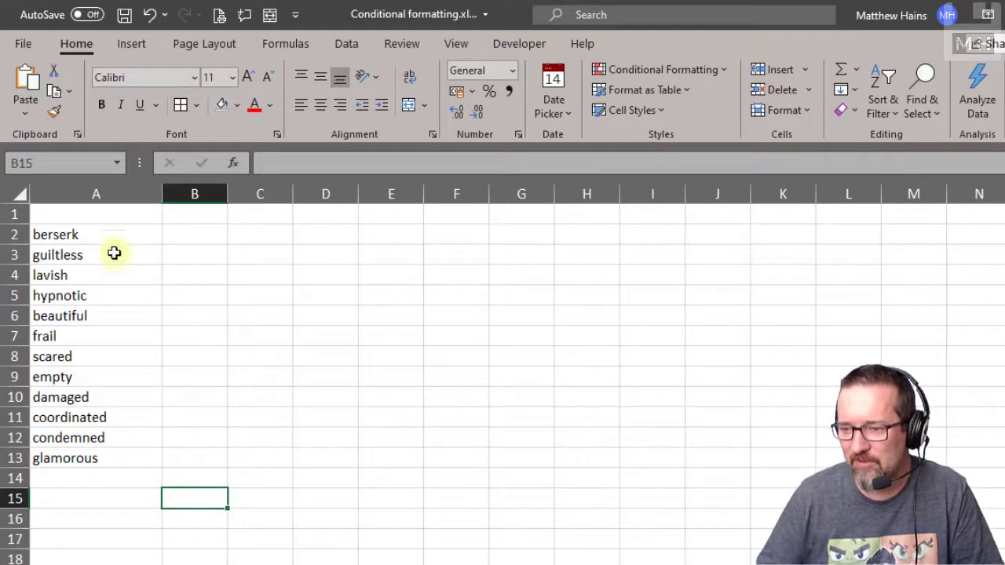
pyautogui.moveTo(78, 233); pyautogui.dragTo(96, 459)
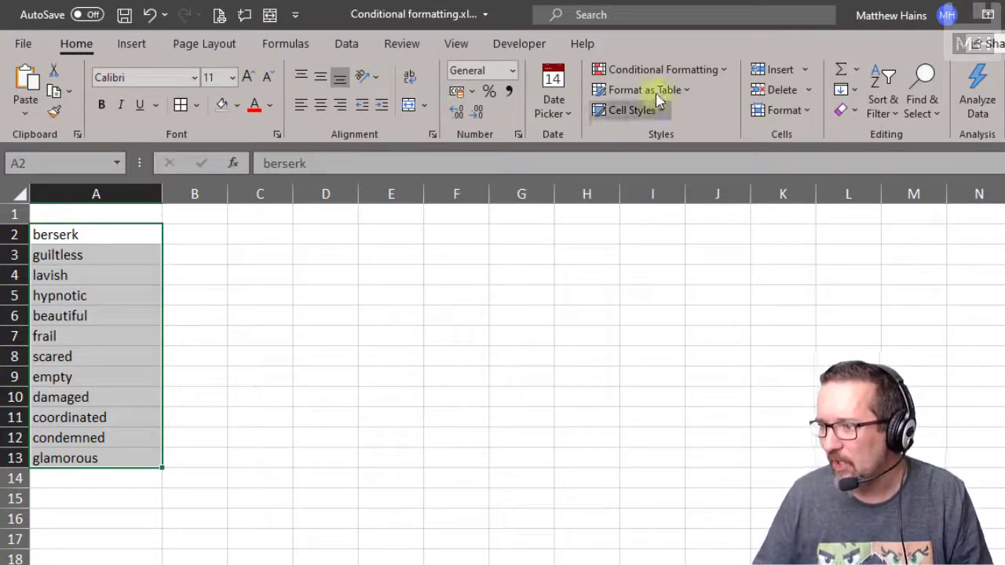
# Add a Text that Contains rule for 'beaut' using Green Fill with Dark Green Text.
pyautogui.click(668, 71)
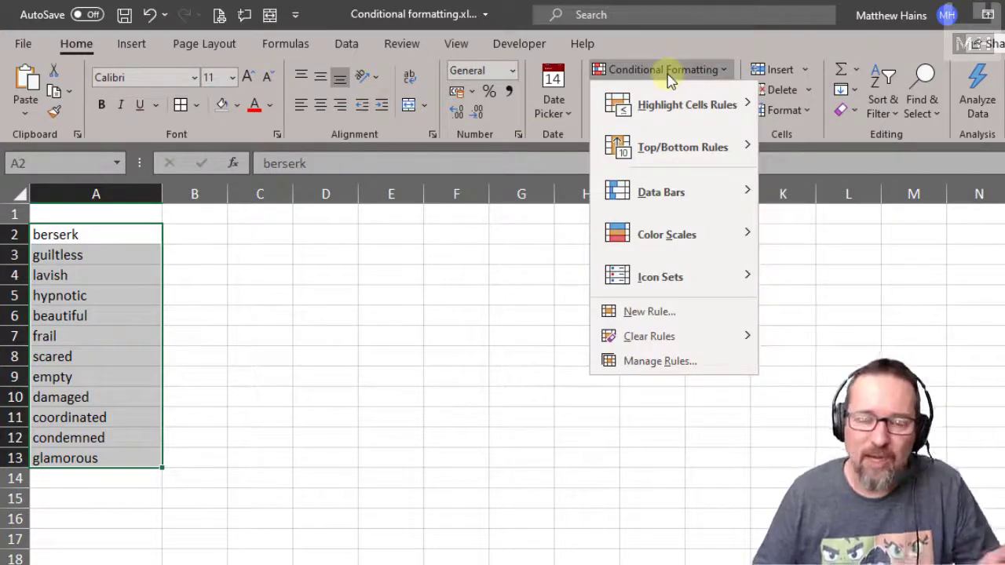
pyautogui.moveTo(669, 110)
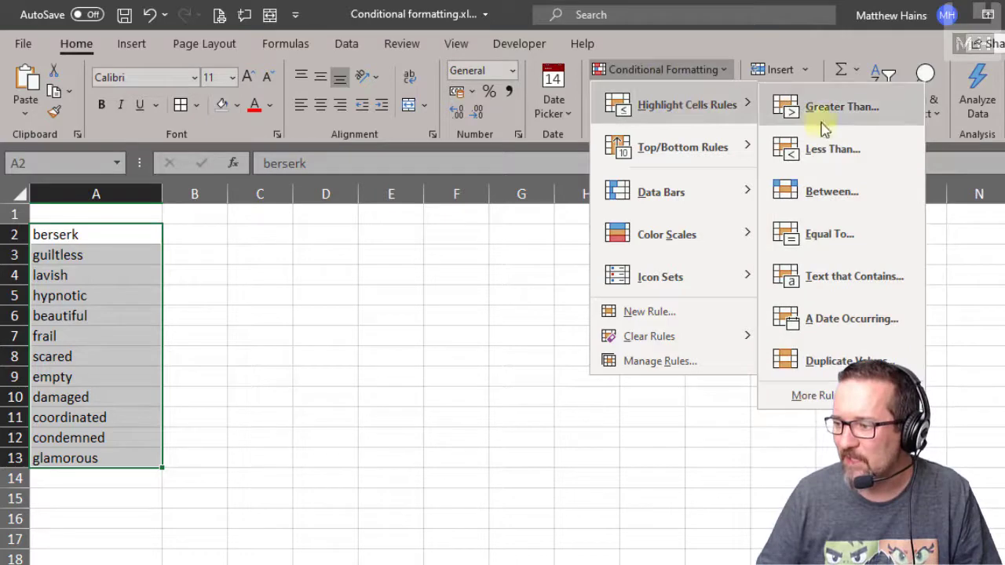
pyautogui.click(859, 280)
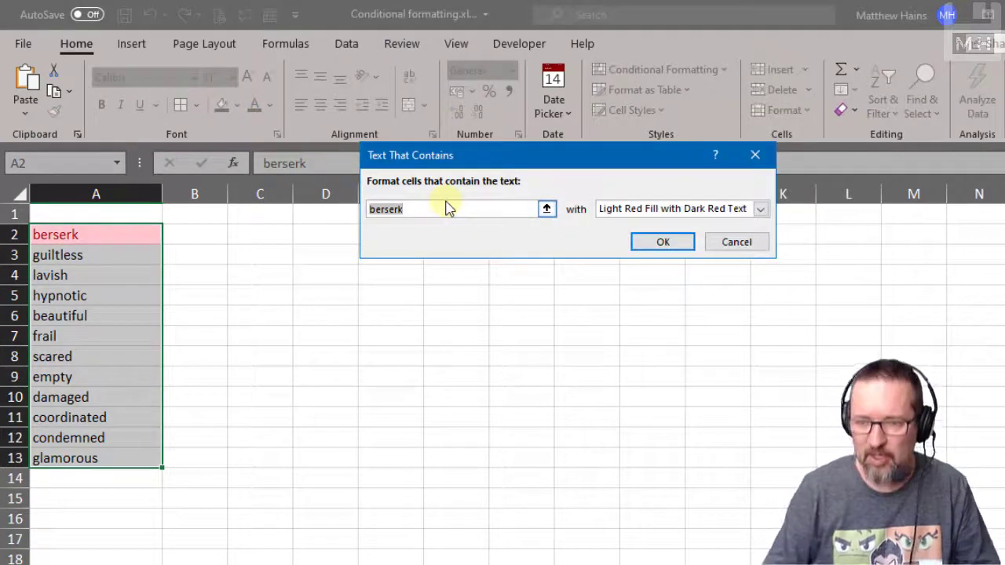
pyautogui.press('BackSpace')
pyautogui.write('beautiful')
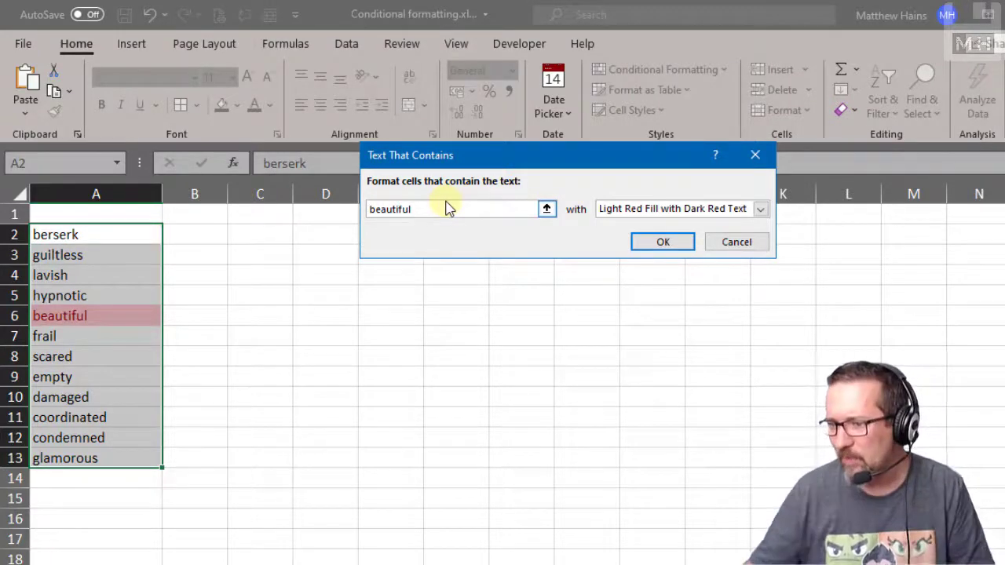
pyautogui.click(737, 208)
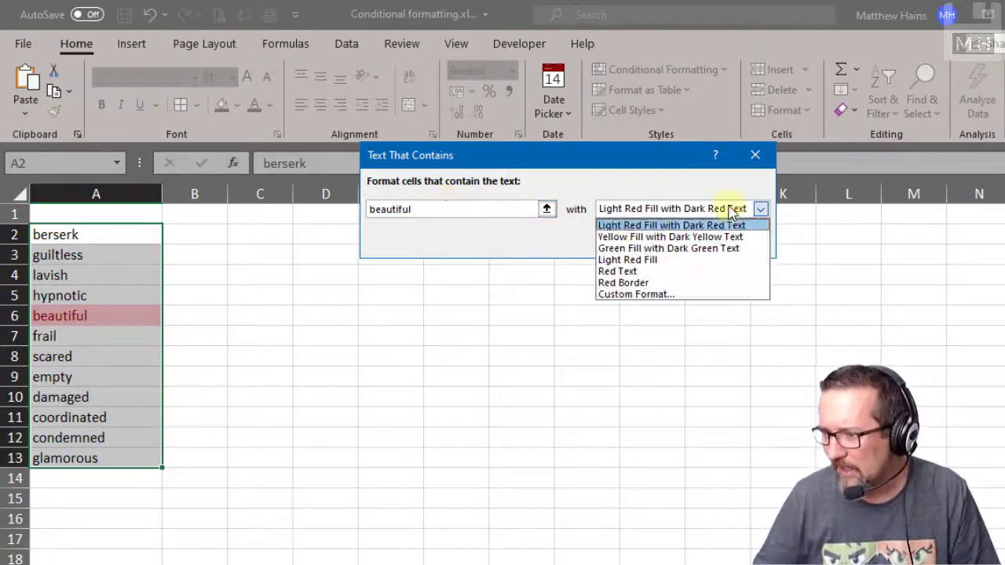
pyautogui.click(694, 248)
pyautogui.click(676, 247)
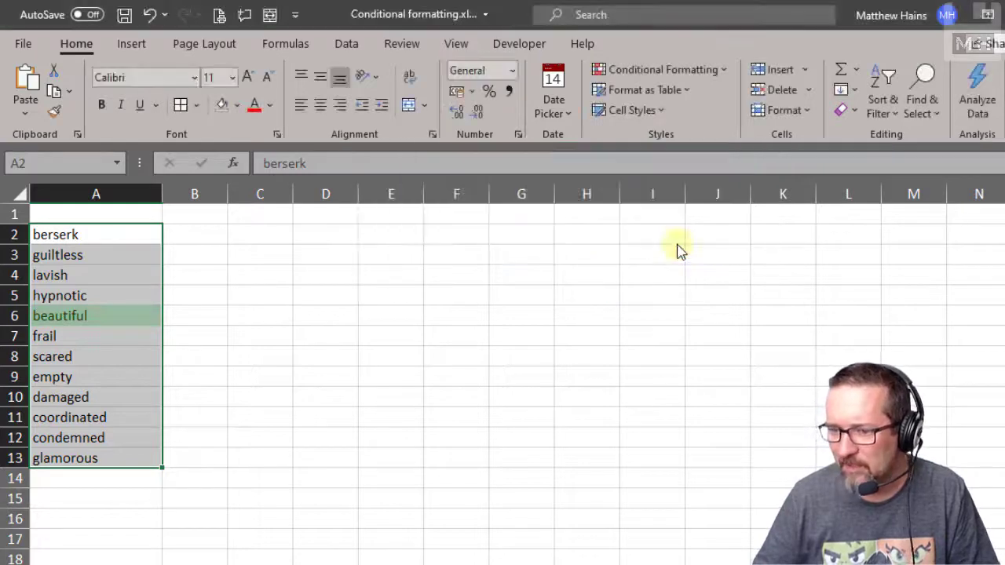
pyautogui.click(456, 290)
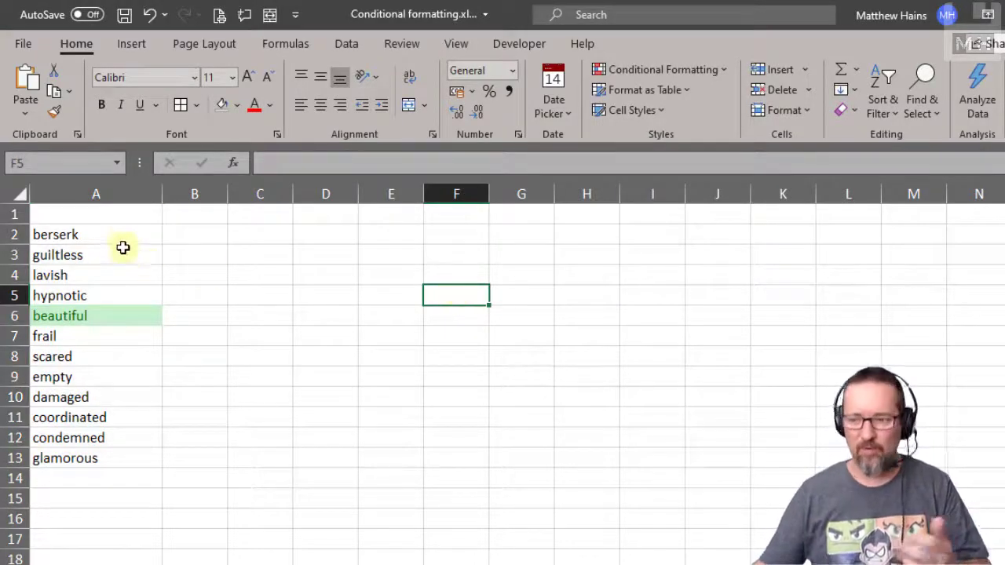
# Select the word list and clear all rules from the entire sheet.
pyautogui.moveTo(121, 235); pyautogui.dragTo(107, 458)
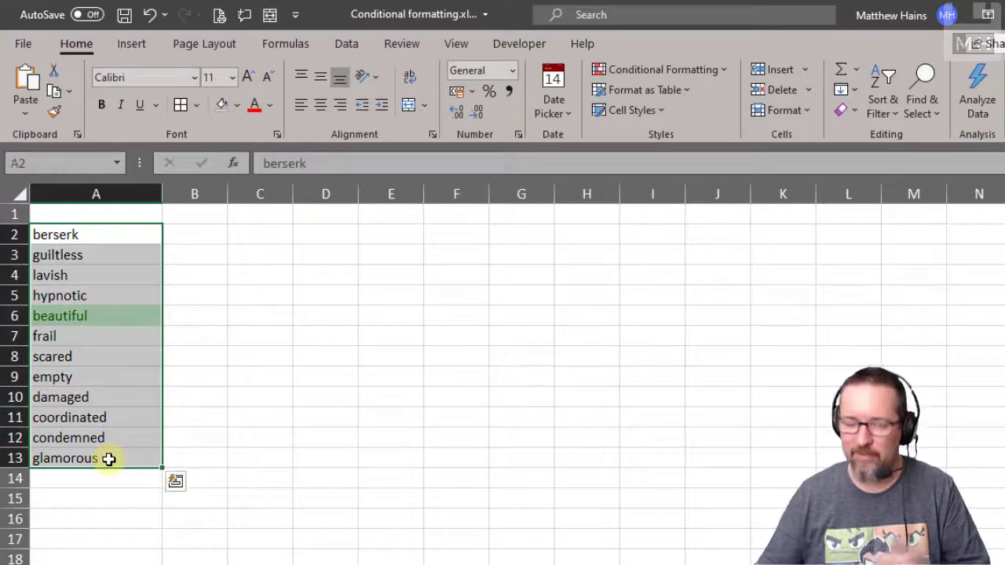
pyautogui.click(632, 71)
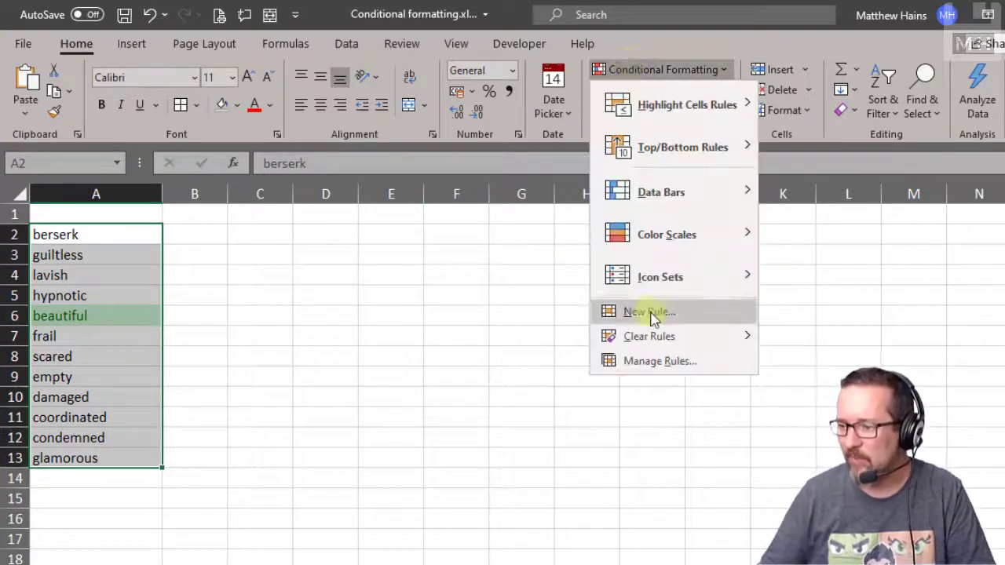
pyautogui.moveTo(648, 336)
pyautogui.click(820, 362)
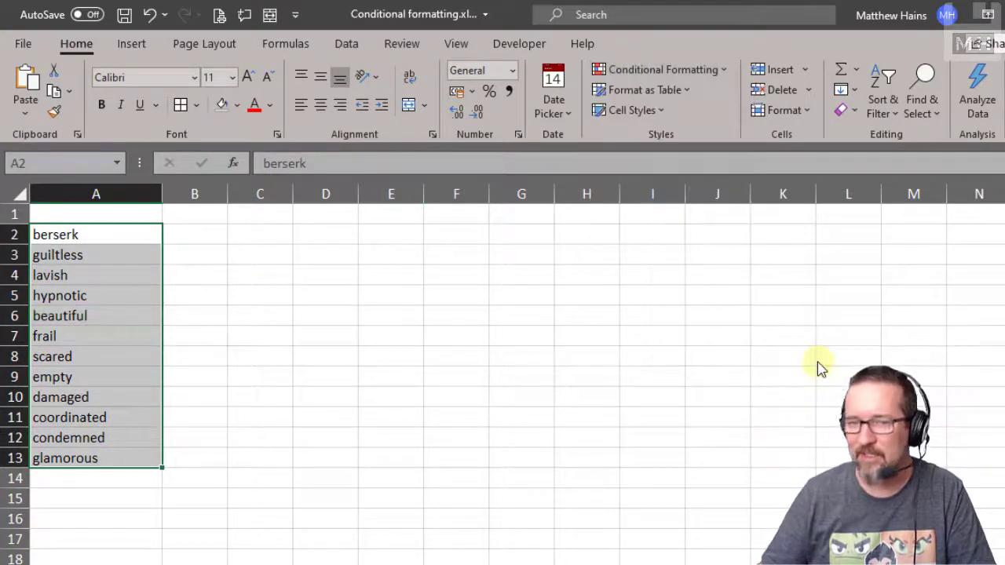
# Start a new rule formatting cells with Specific Text containing 'beautiful'.
pyautogui.click(684, 74)
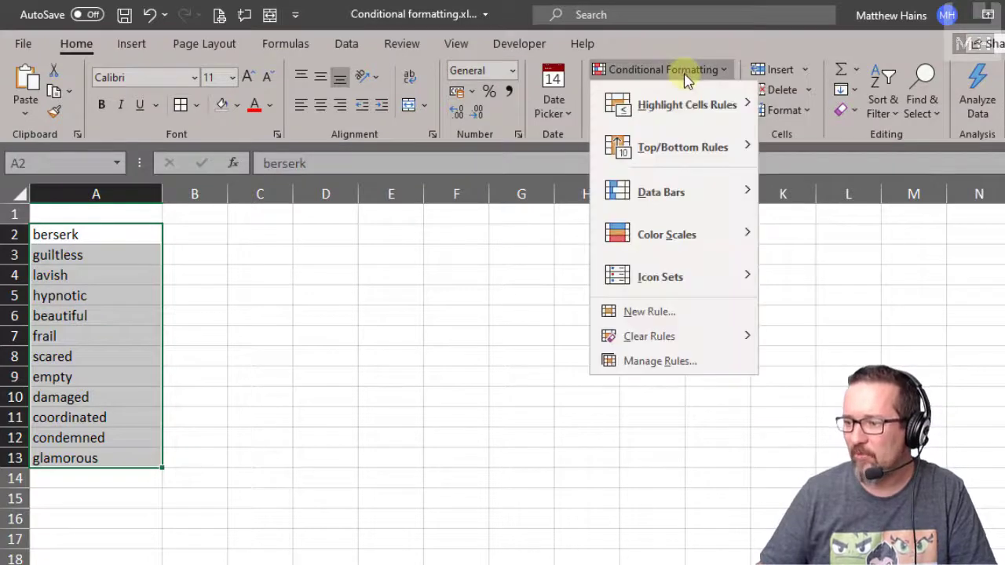
pyautogui.click(650, 311)
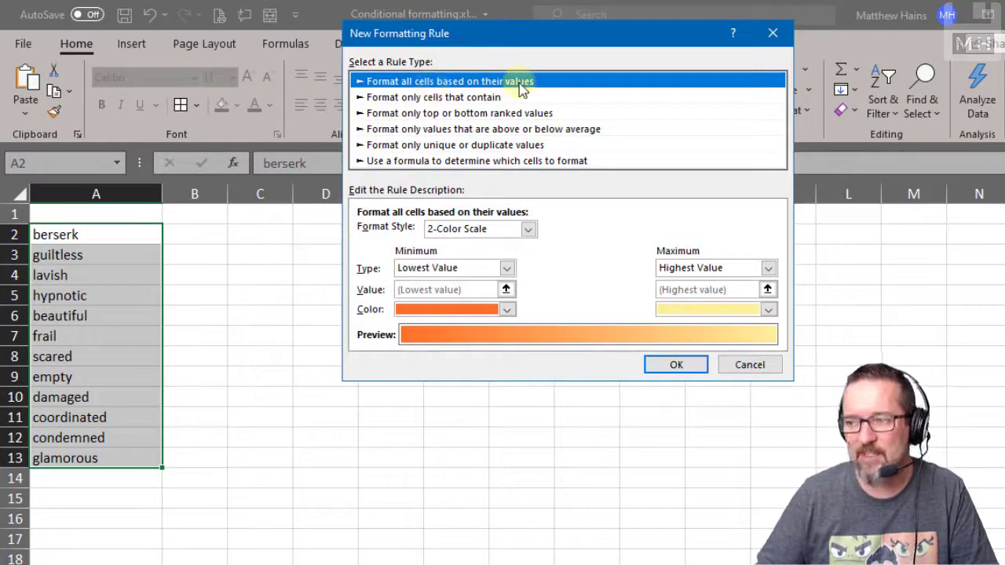
pyautogui.click(380, 98)
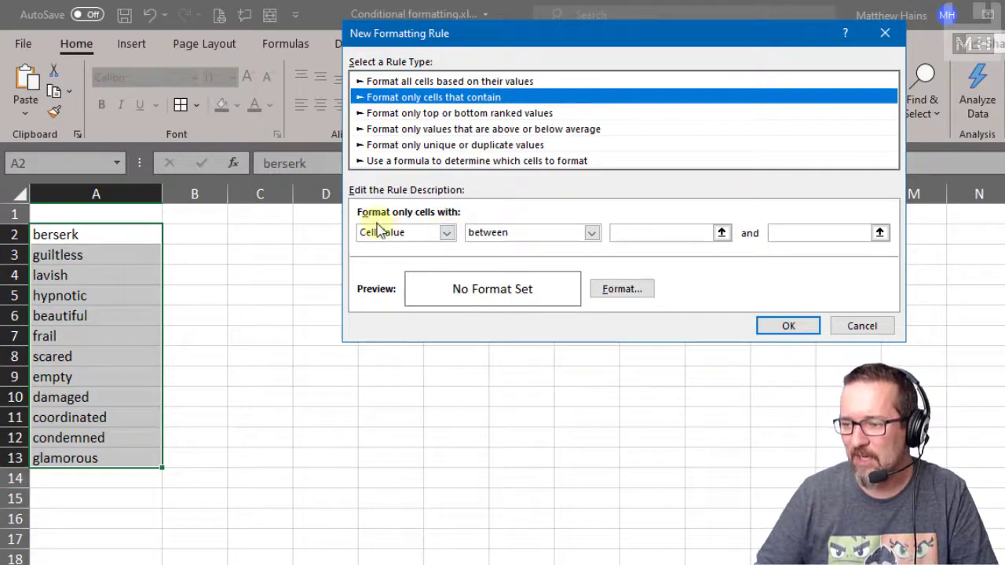
pyautogui.click(447, 233)
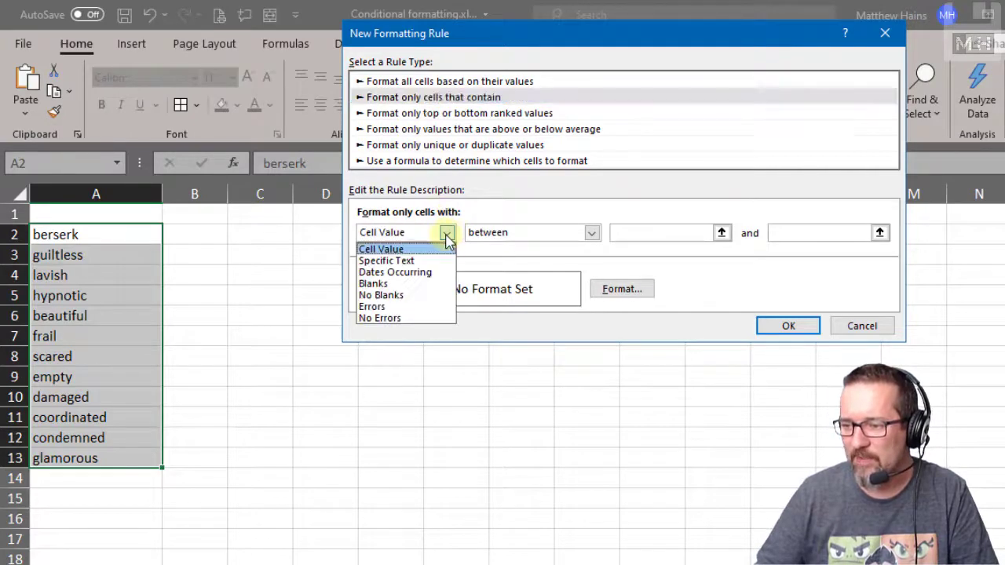
pyautogui.click(394, 261)
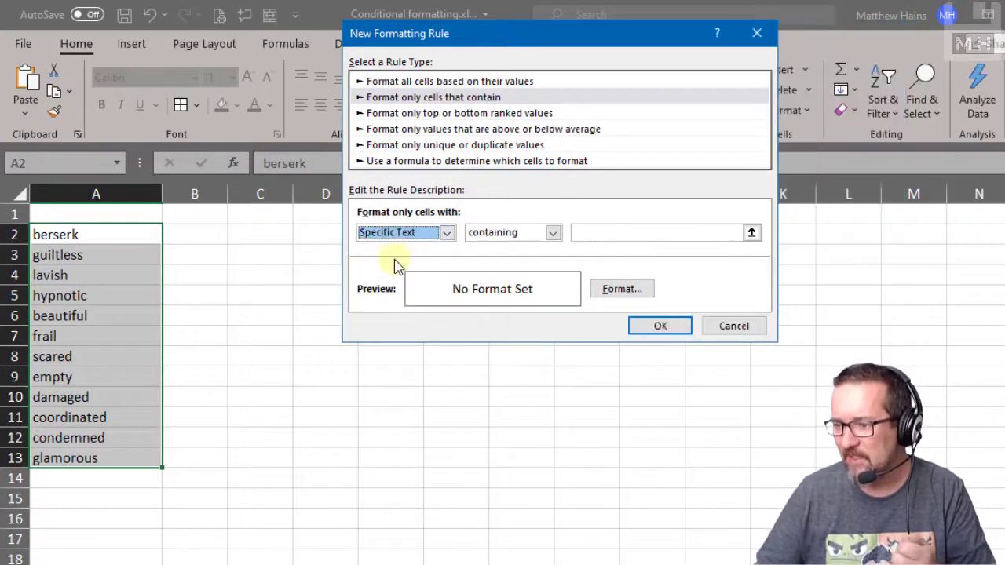
pyautogui.click(553, 233)
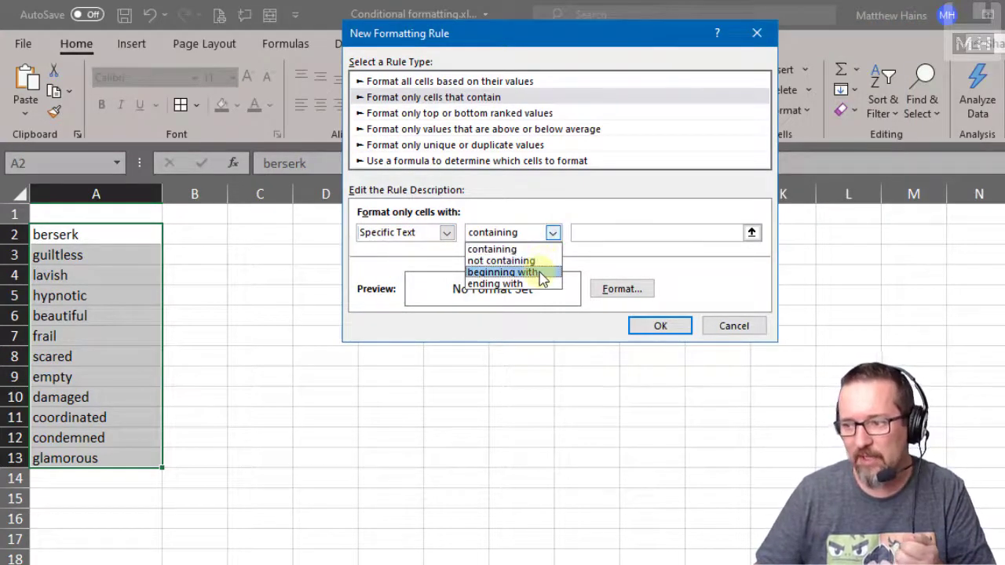
pyautogui.click(636, 233)
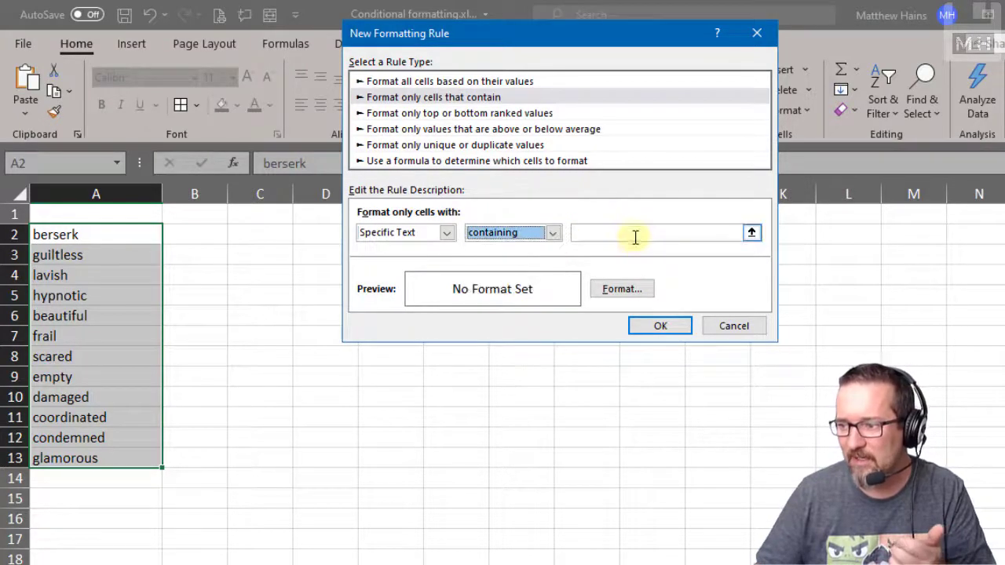
pyautogui.click(635, 234)
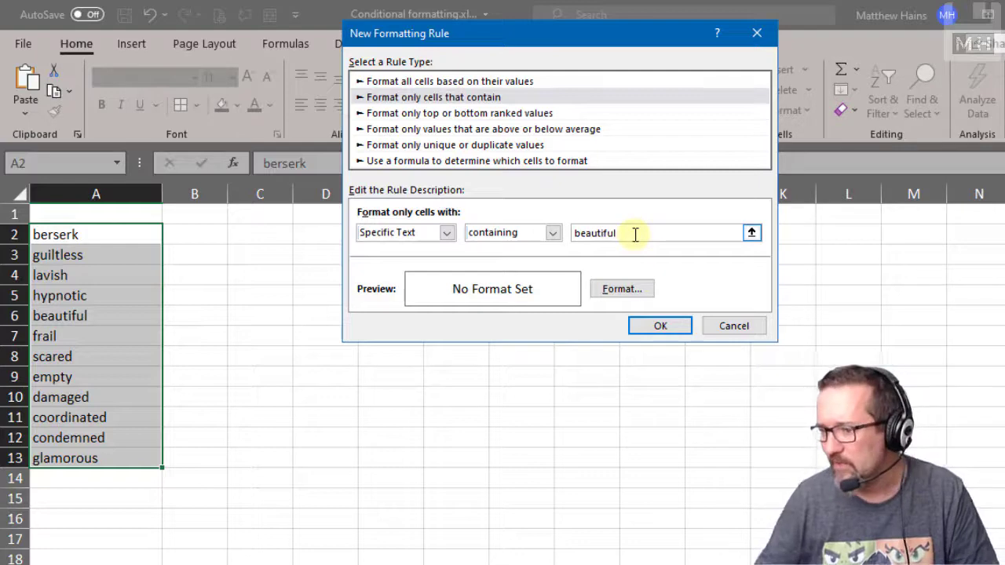
# Give the 'beautiful' rule a light blue fill and apply it.
pyautogui.click(621, 289)
pyautogui.click(472, 167)
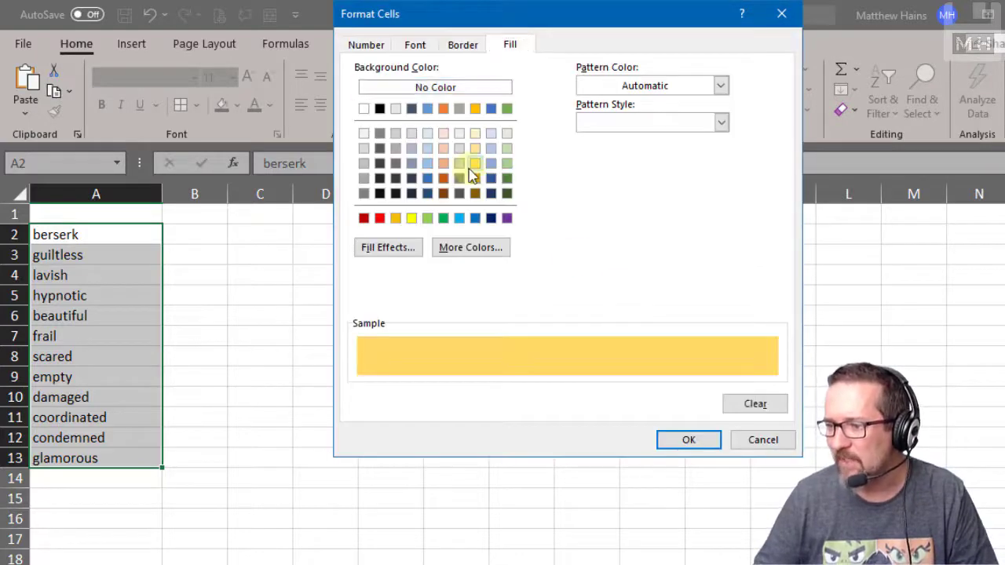
pyautogui.click(491, 163)
pyautogui.click(706, 441)
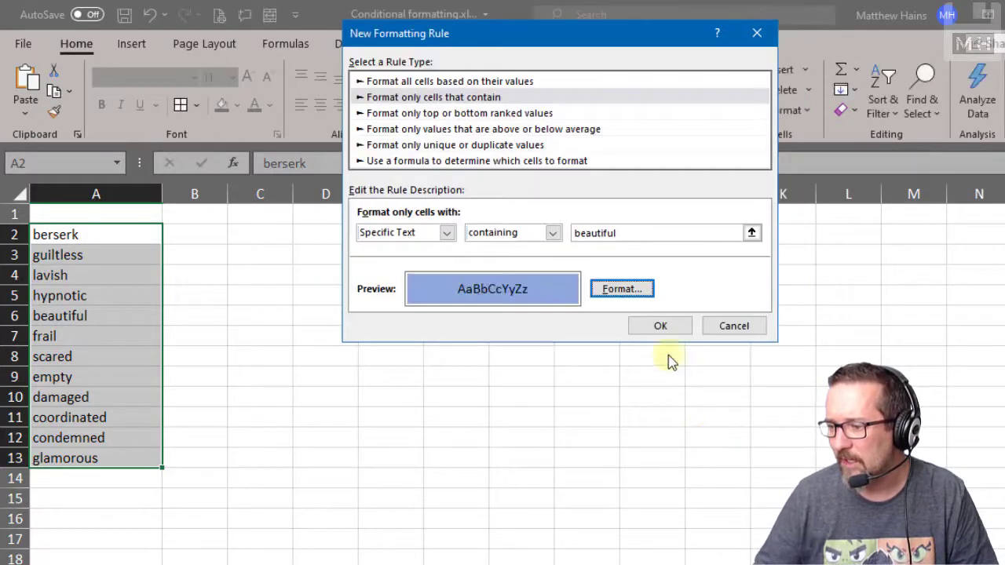
pyautogui.click(663, 323)
pyautogui.click(436, 286)
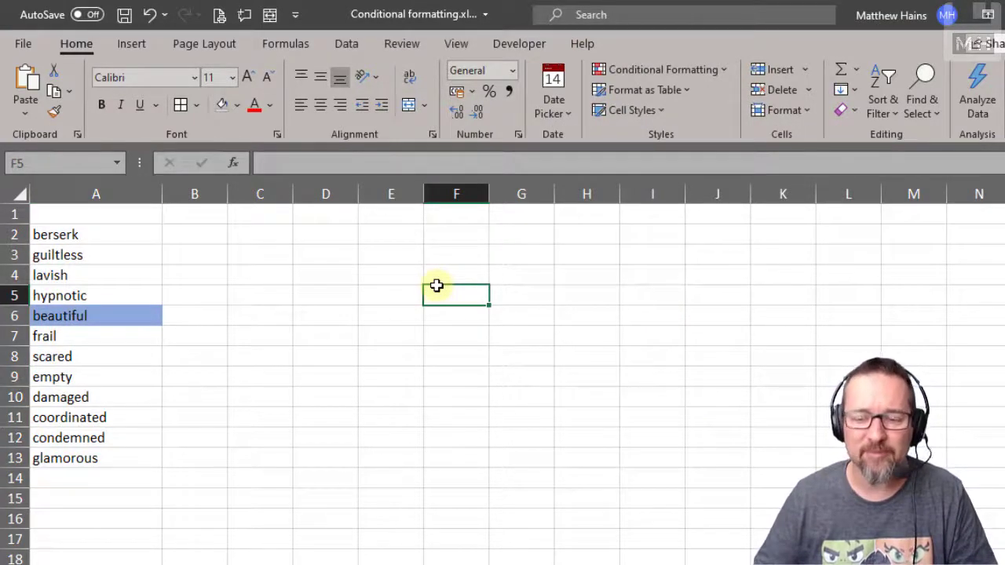
# Switch to the subjects-and-marks sheet and select the marks in B2:B7.
pyautogui.click(333, 560)
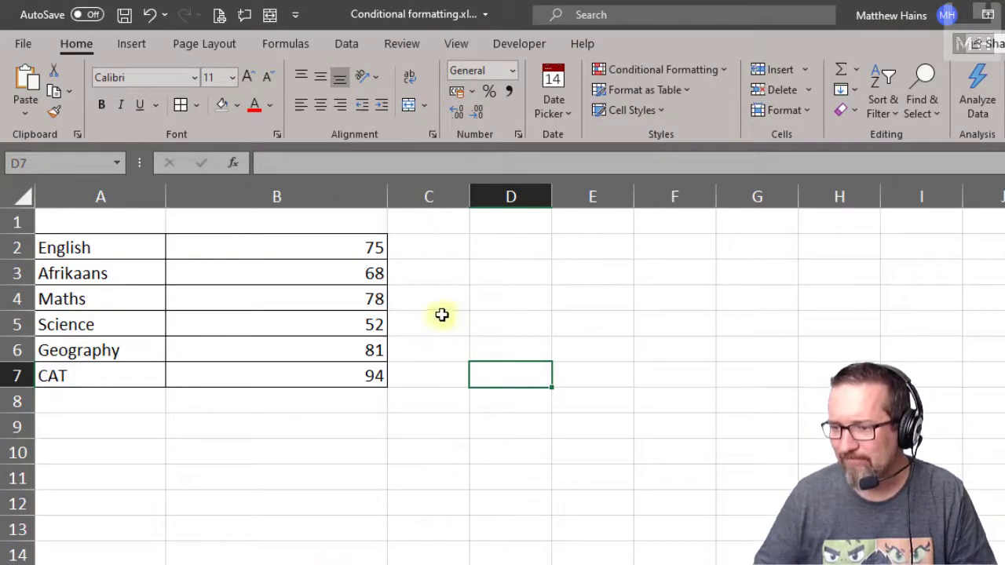
pyautogui.click(455, 294)
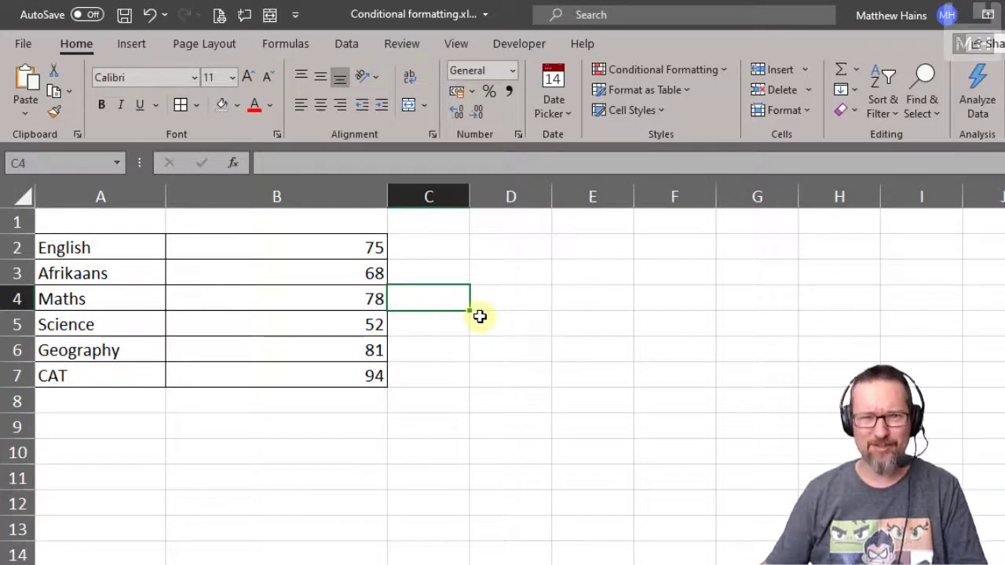
pyautogui.moveTo(220, 242); pyautogui.dragTo(222, 369)
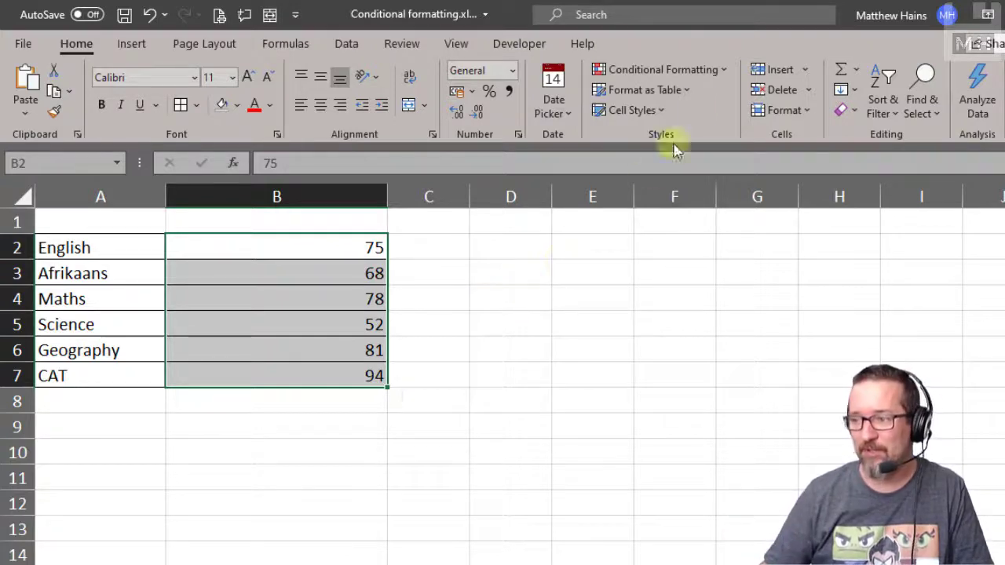
# Apply orange Solid Fill data bars to the marks in B2:B7.
pyautogui.click(714, 71)
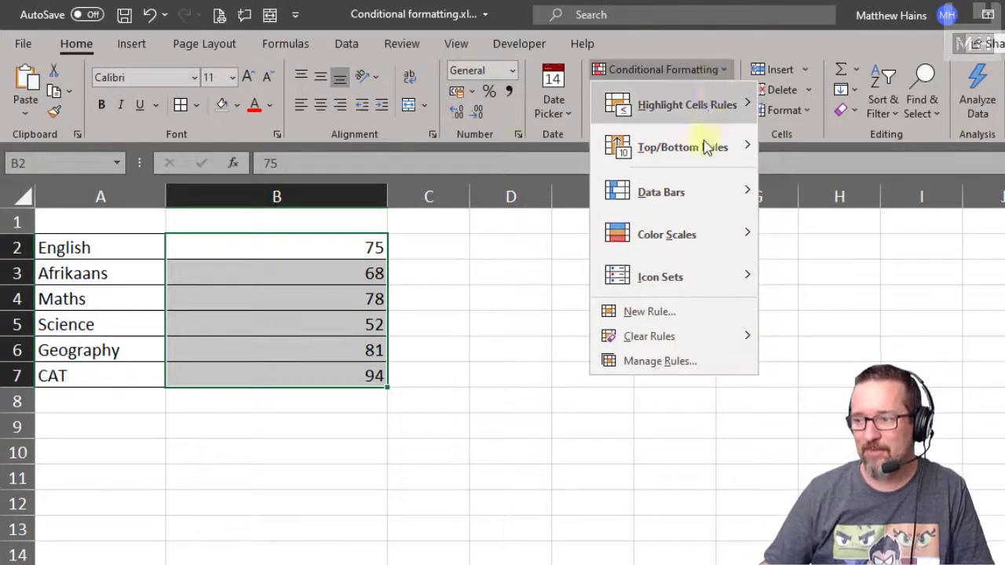
pyautogui.moveTo(704, 195)
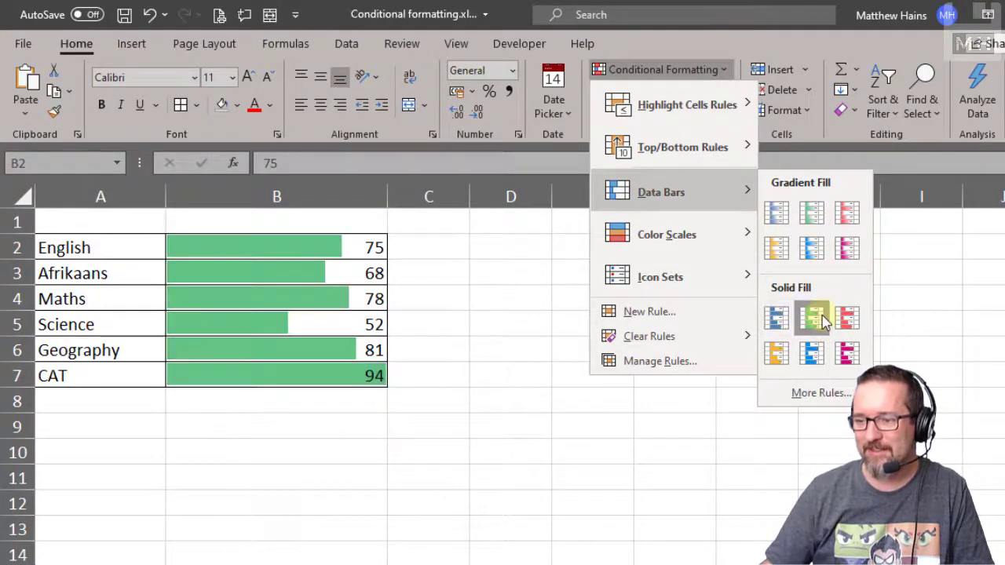
pyautogui.click(777, 353)
pyautogui.click(582, 353)
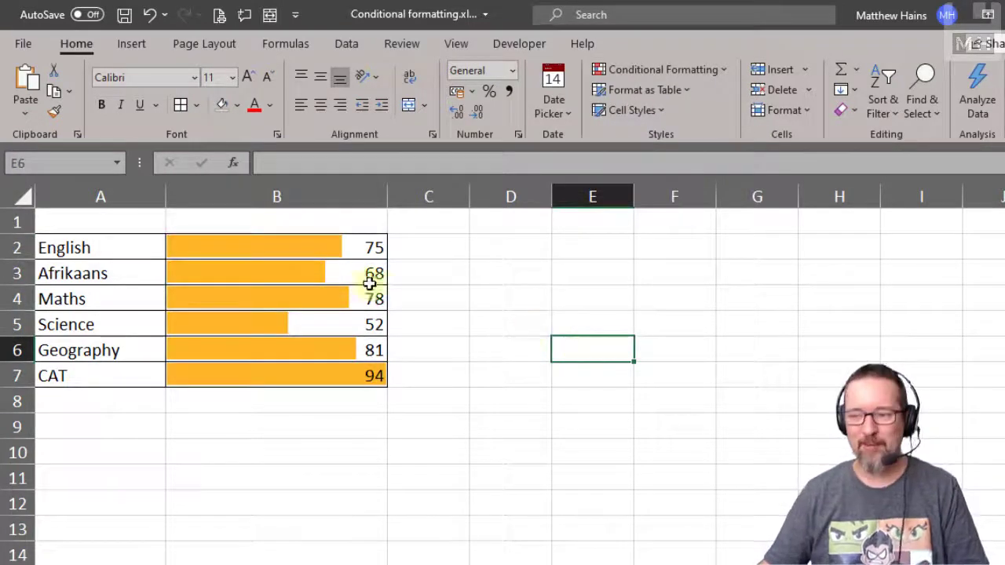